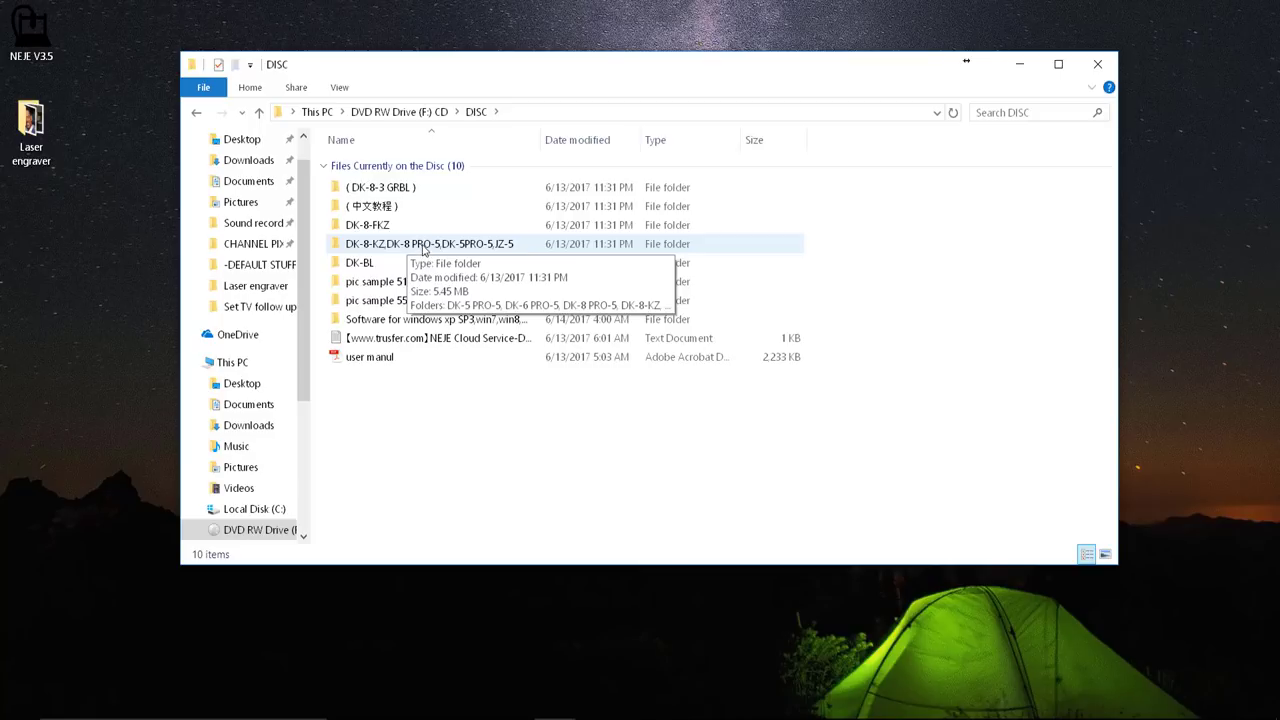
{"action": "double_click", "coordinate": [388, 320]}
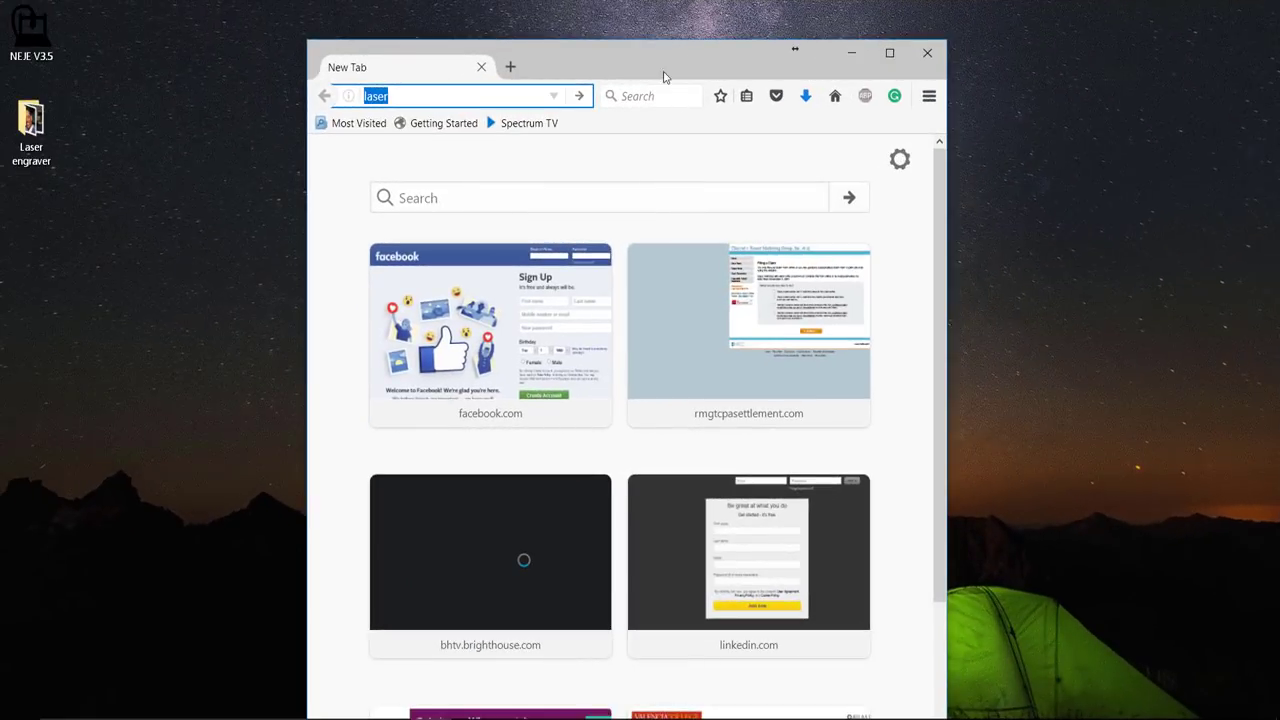
{"action": "left_click", "coordinate": [889, 52]}
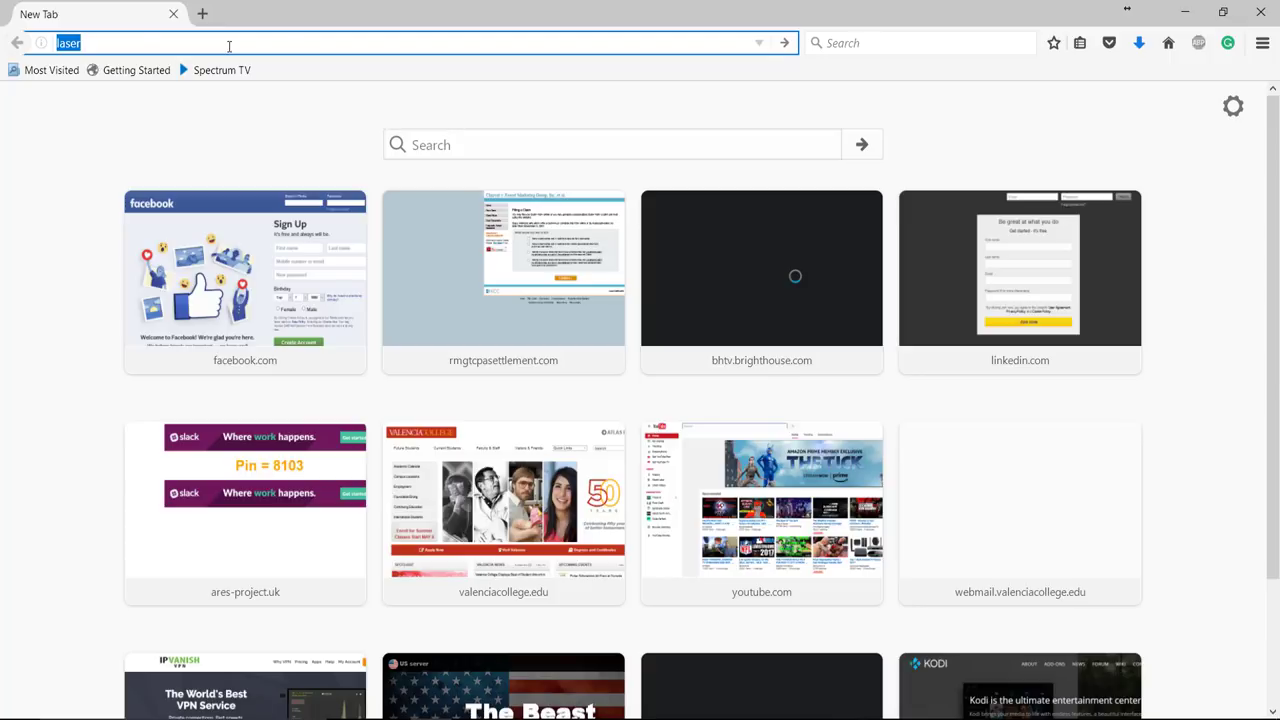
{"action": "type", "text": "http://www.trusfer.com/2017-dk-8-kz.htm"}
{"action": "key", "text": "Return"}
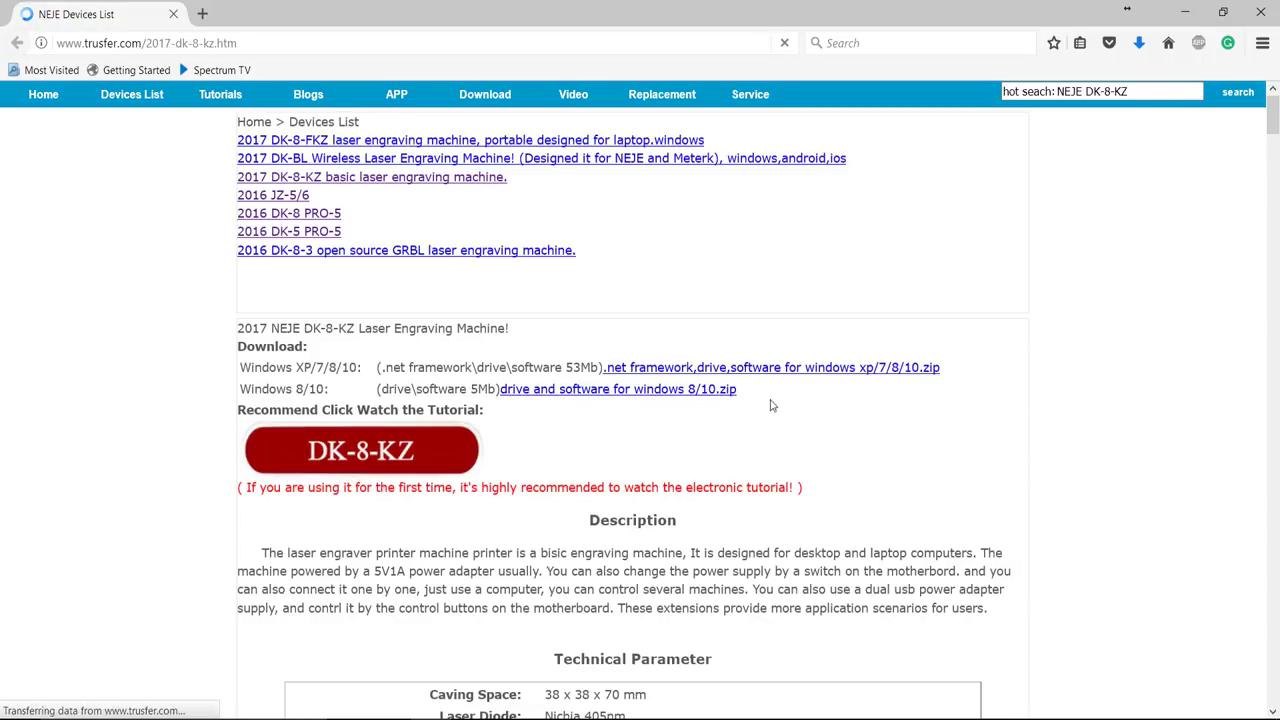
- Download "drive and software for windows 8/10.zip", set it to open with WinRAR archiver, and check the download progress
{"action": "left_click_drag", "start_coordinate": [771, 403], "coordinate": [516, 391]}
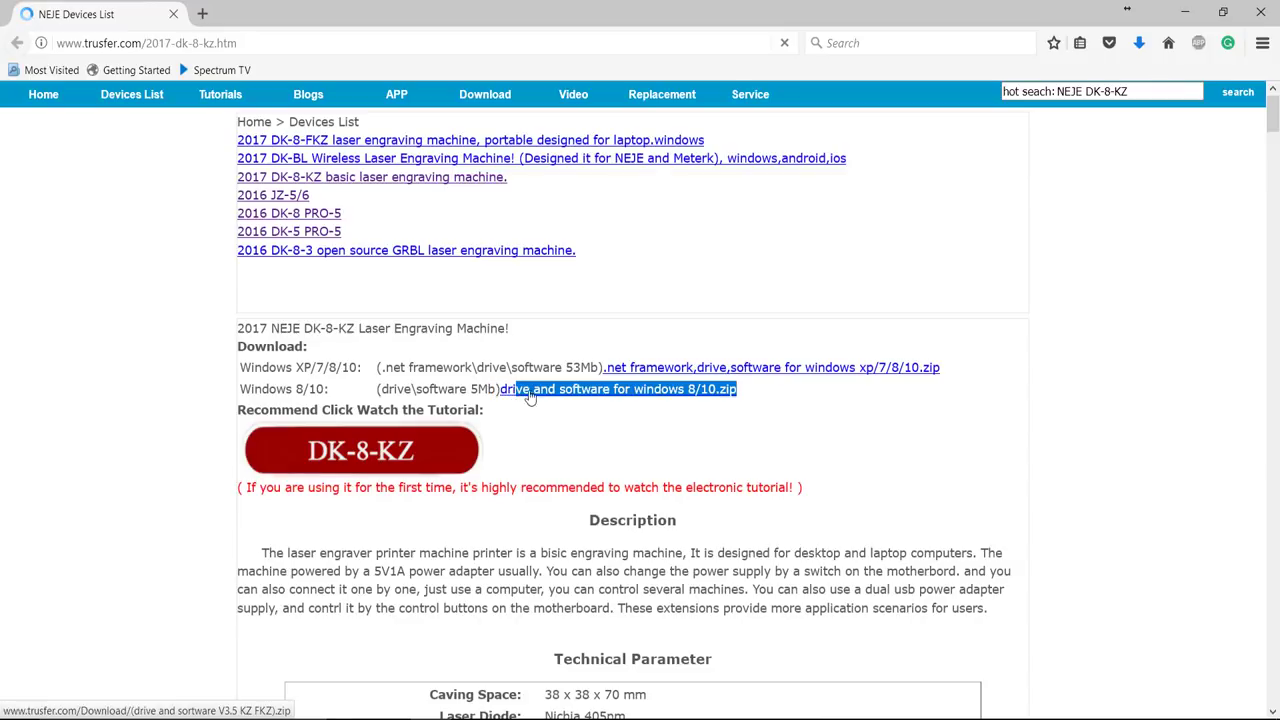
{"action": "left_click", "coordinate": [616, 392]}
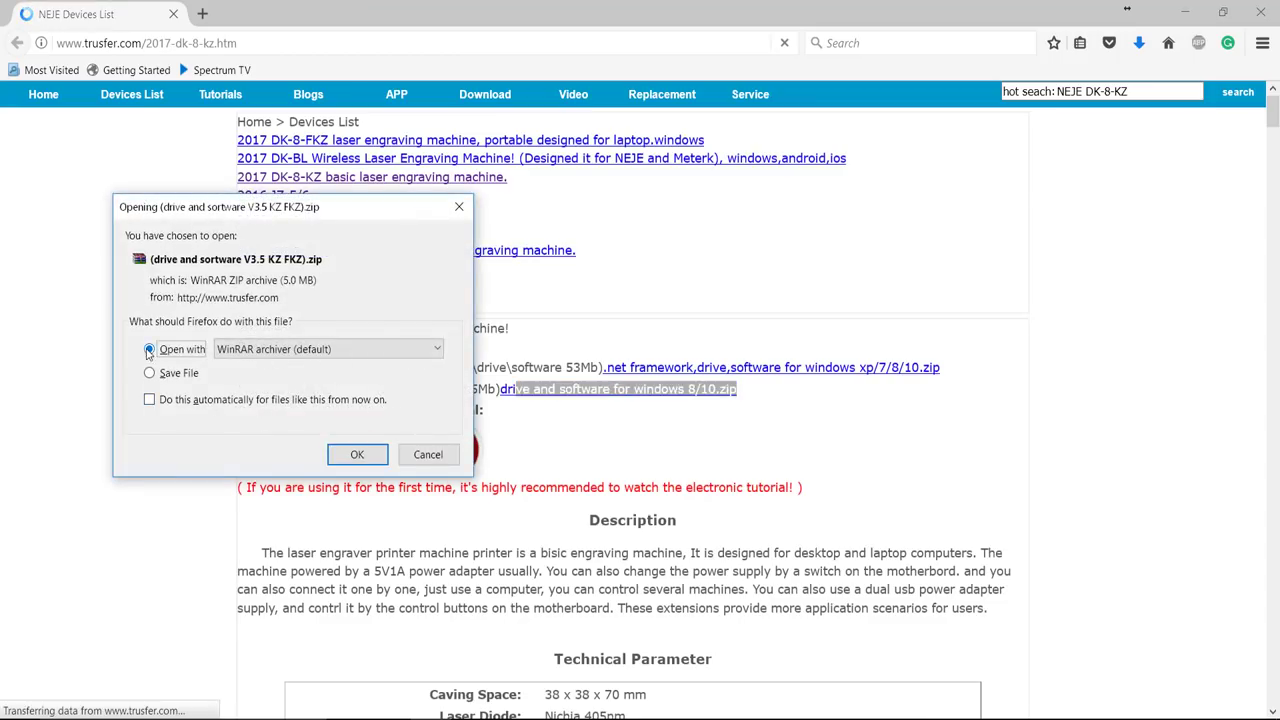
{"action": "left_click", "coordinate": [356, 453]}
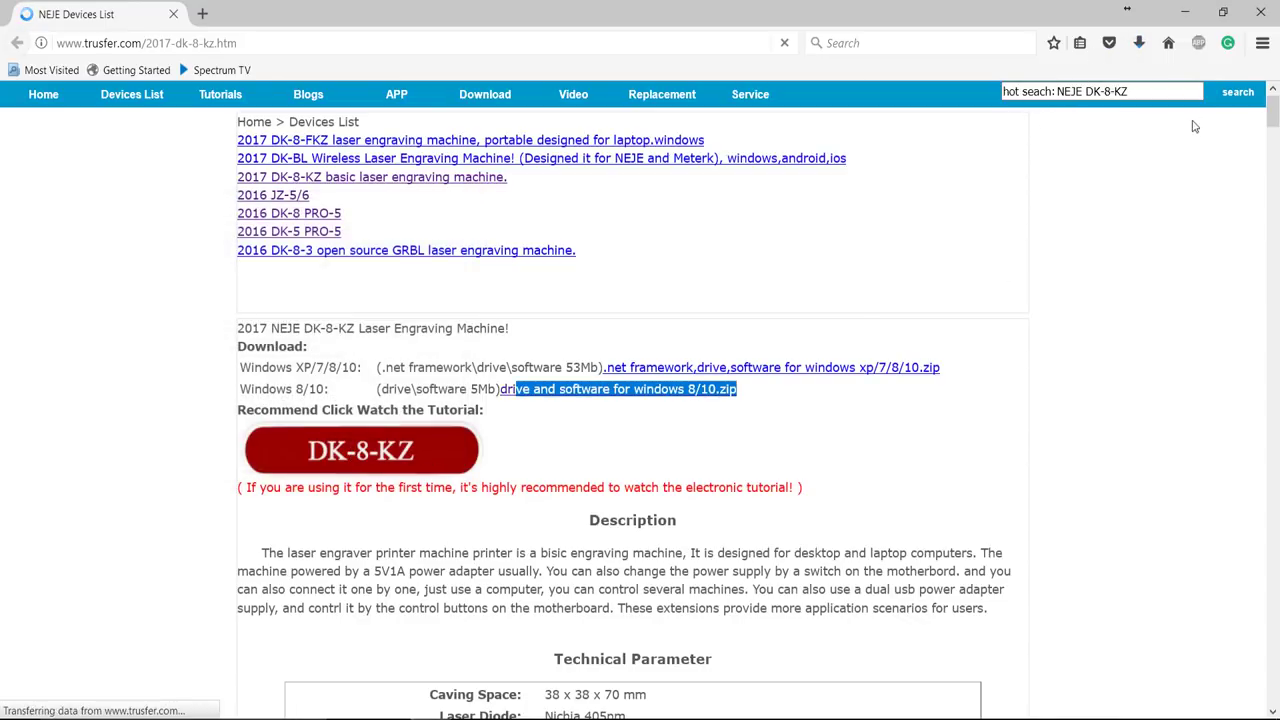
{"action": "left_click", "coordinate": [1139, 45]}
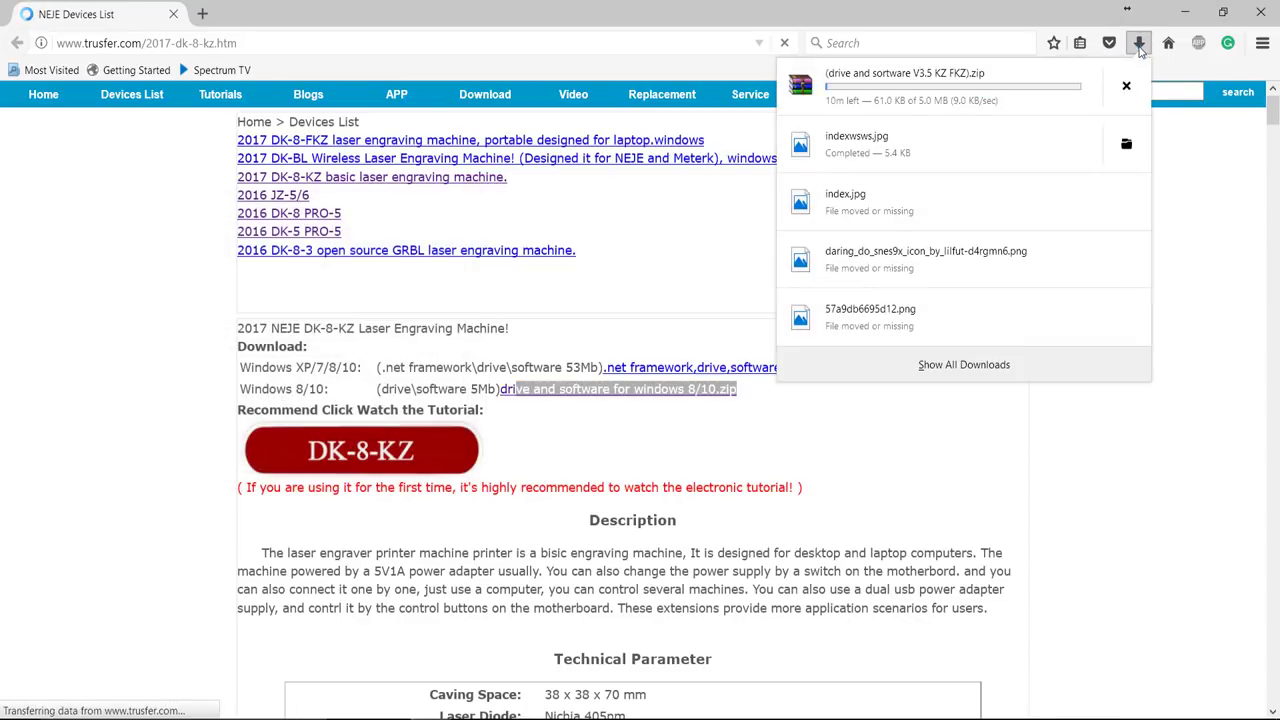
{"action": "left_click", "coordinate": [1139, 45]}
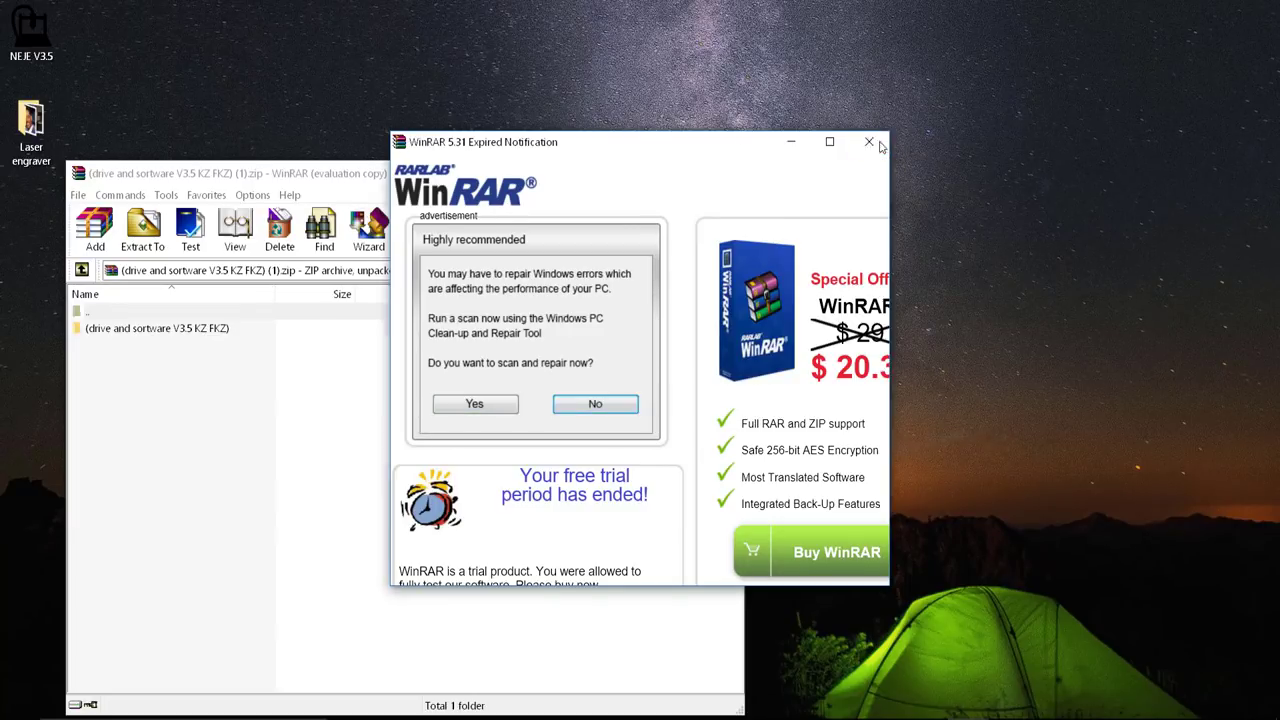
- Close the WinRAR trial notice and the duplicate archive window, and open the "(drive and sortware V3.5 KZ FKZ)" folder in the archive
{"action": "left_click", "coordinate": [878, 145]}
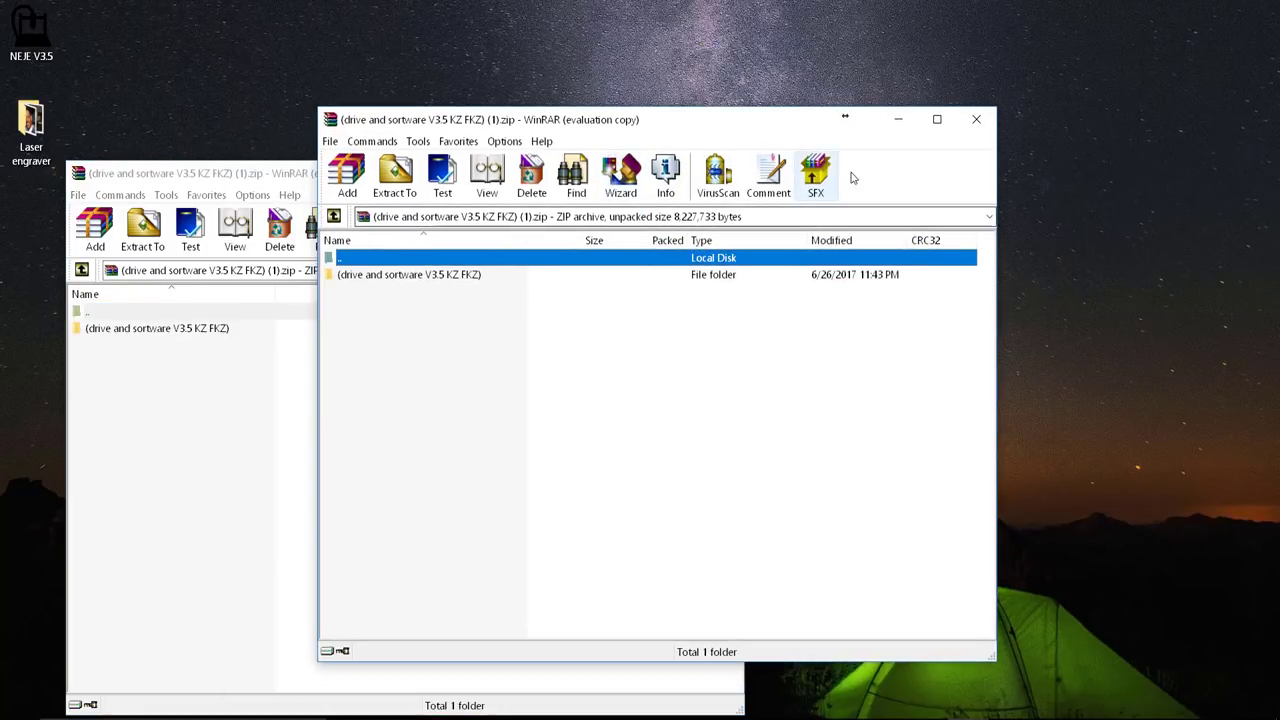
{"action": "left_click", "coordinate": [976, 119]}
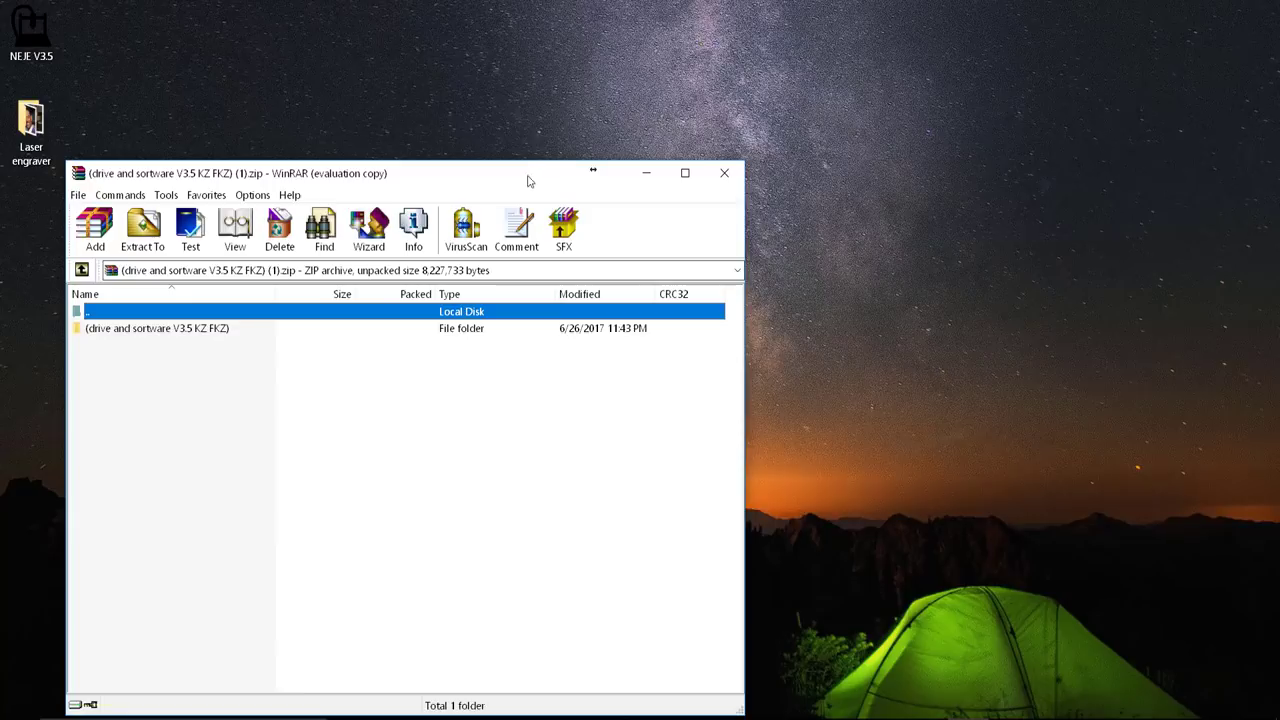
{"action": "left_click_drag", "start_coordinate": [529, 181], "coordinate": [886, 97]}
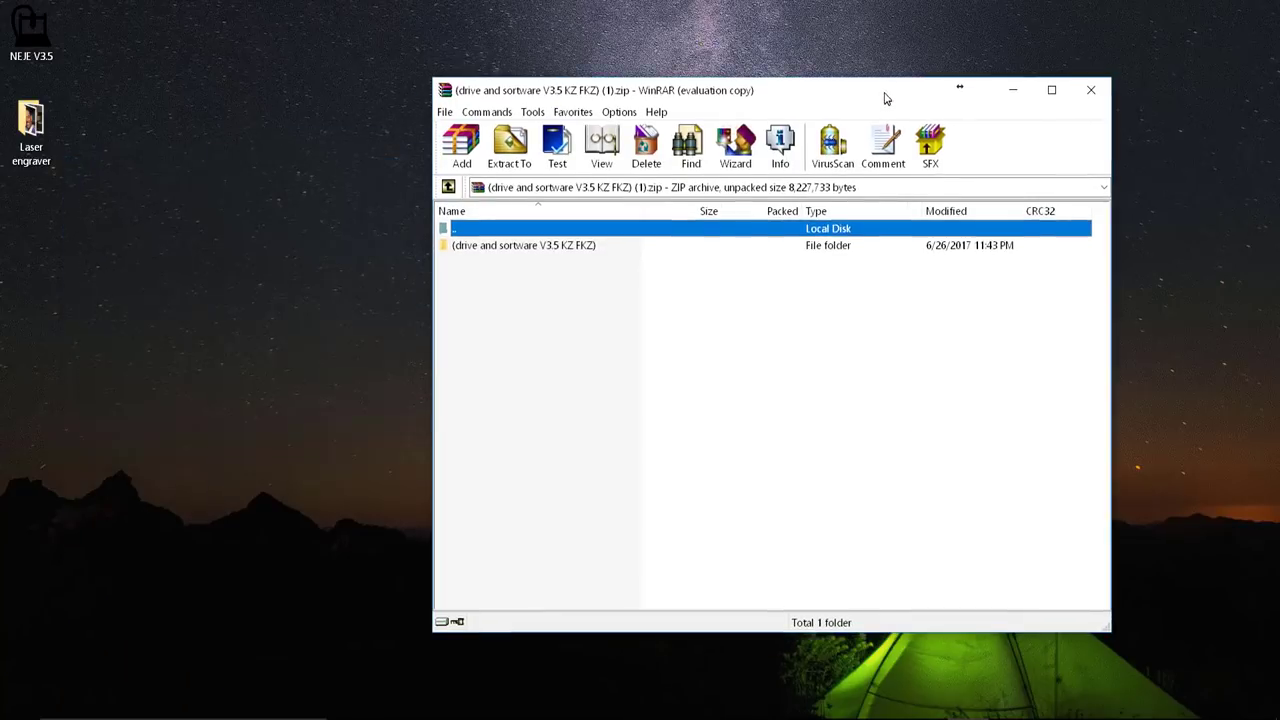
{"action": "double_click", "coordinate": [520, 246]}
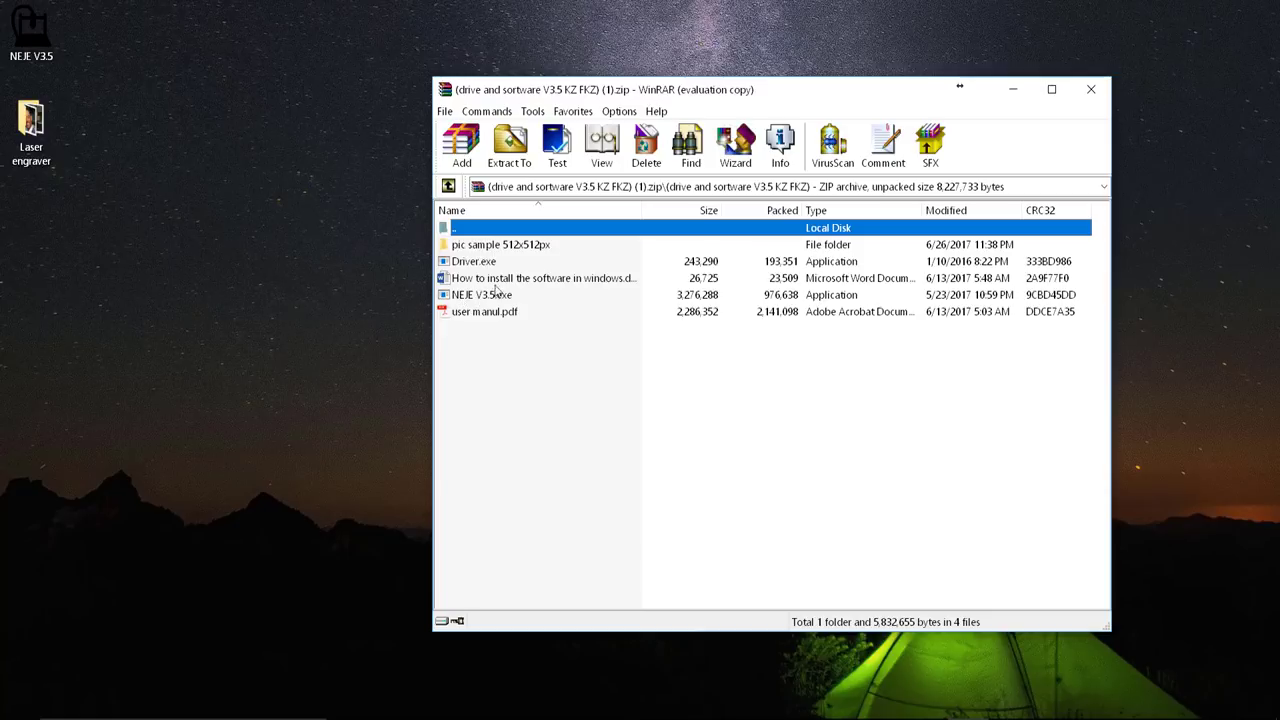
- Run Driver.exe from the archive, cancel updating the archive, and arrange the archive and DriverSetup windows so both are visible
{"action": "double_click", "coordinate": [490, 265]}
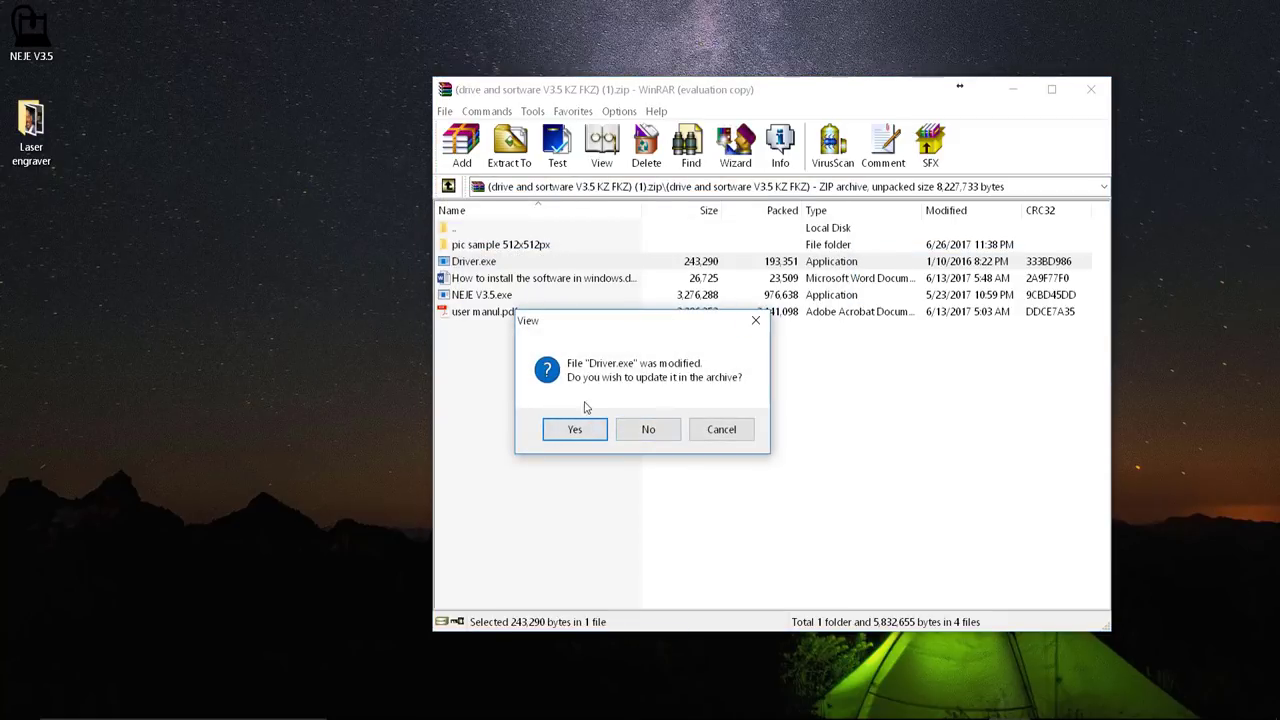
{"action": "left_click", "coordinate": [729, 429]}
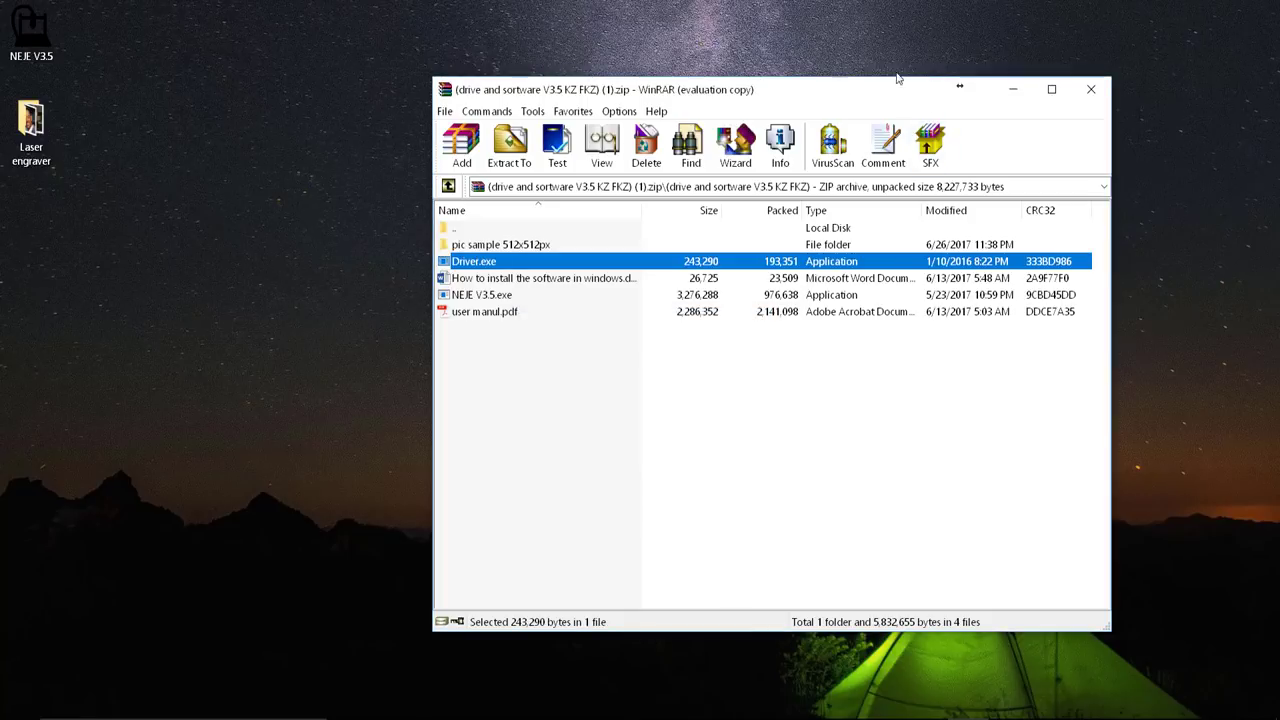
{"action": "left_click_drag", "start_coordinate": [897, 79], "coordinate": [897, 381]}
{"action": "left_click_drag", "start_coordinate": [612, 259], "coordinate": [584, 93]}
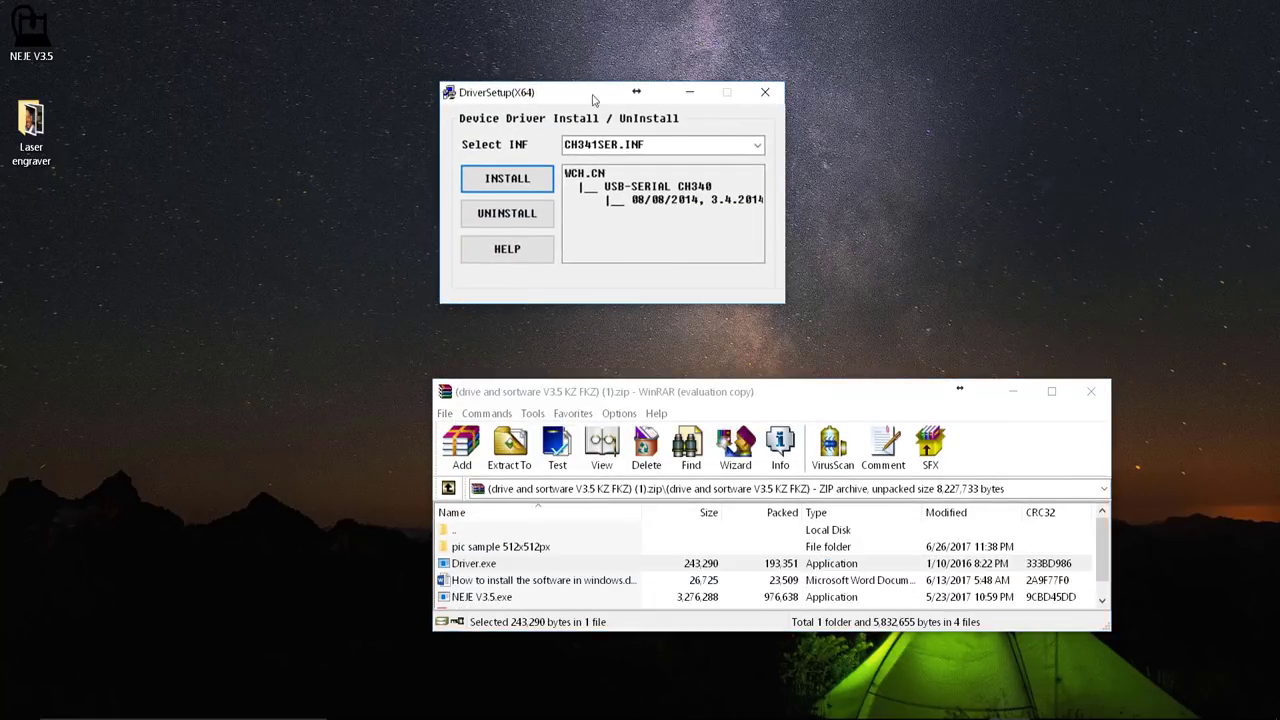
- Install the CH341SER.INF device driver and close DriverSetup
{"action": "left_click", "coordinate": [758, 148]}
{"action": "left_click", "coordinate": [758, 148]}
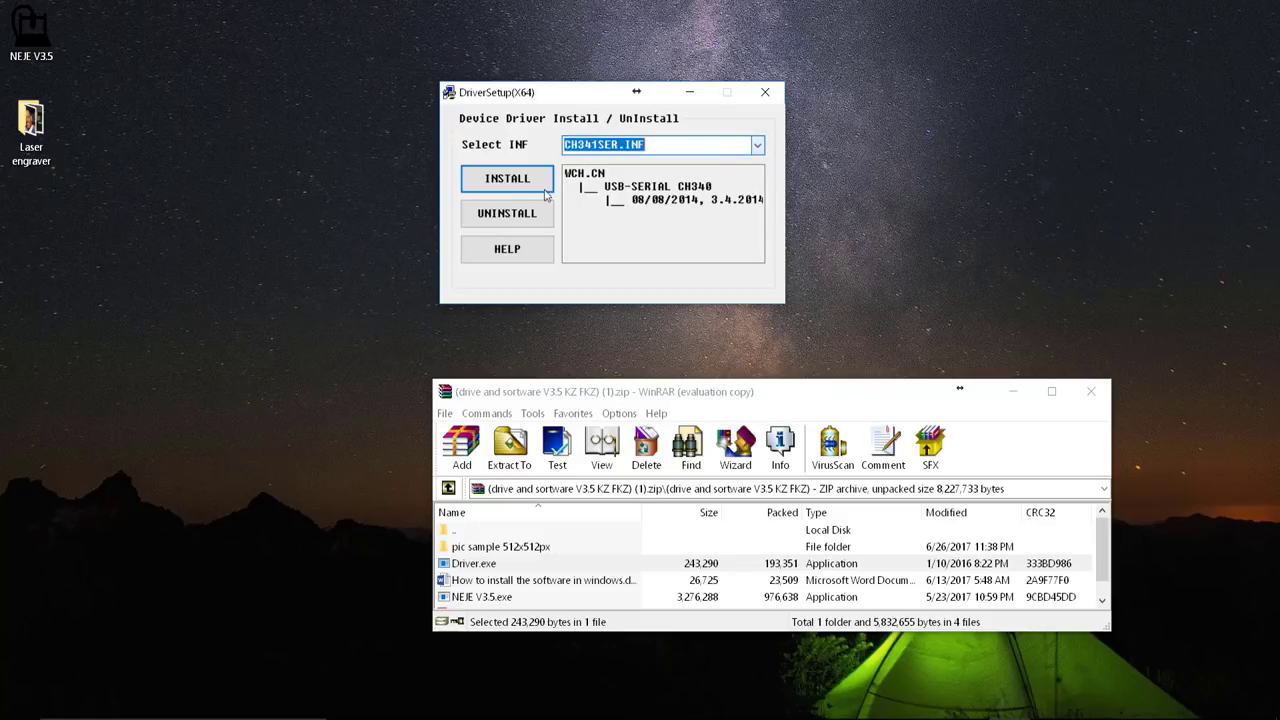
{"action": "left_click", "coordinate": [507, 180]}
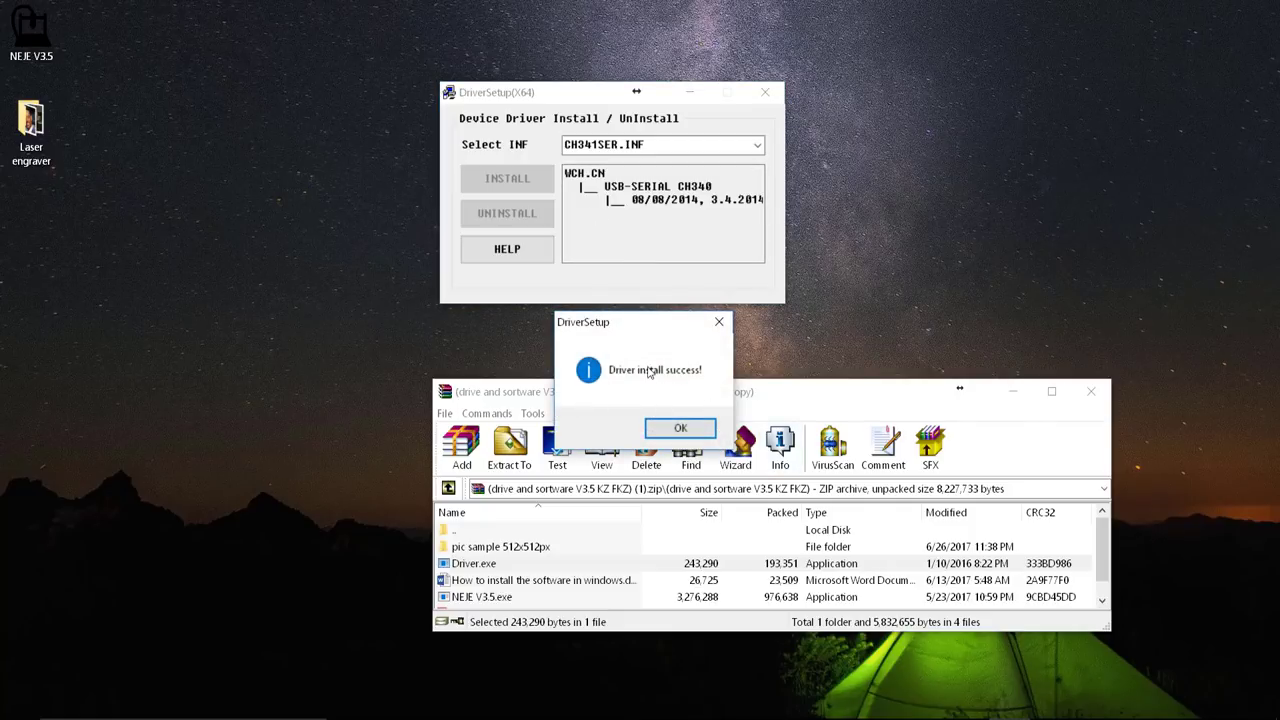
{"action": "left_click", "coordinate": [680, 430]}
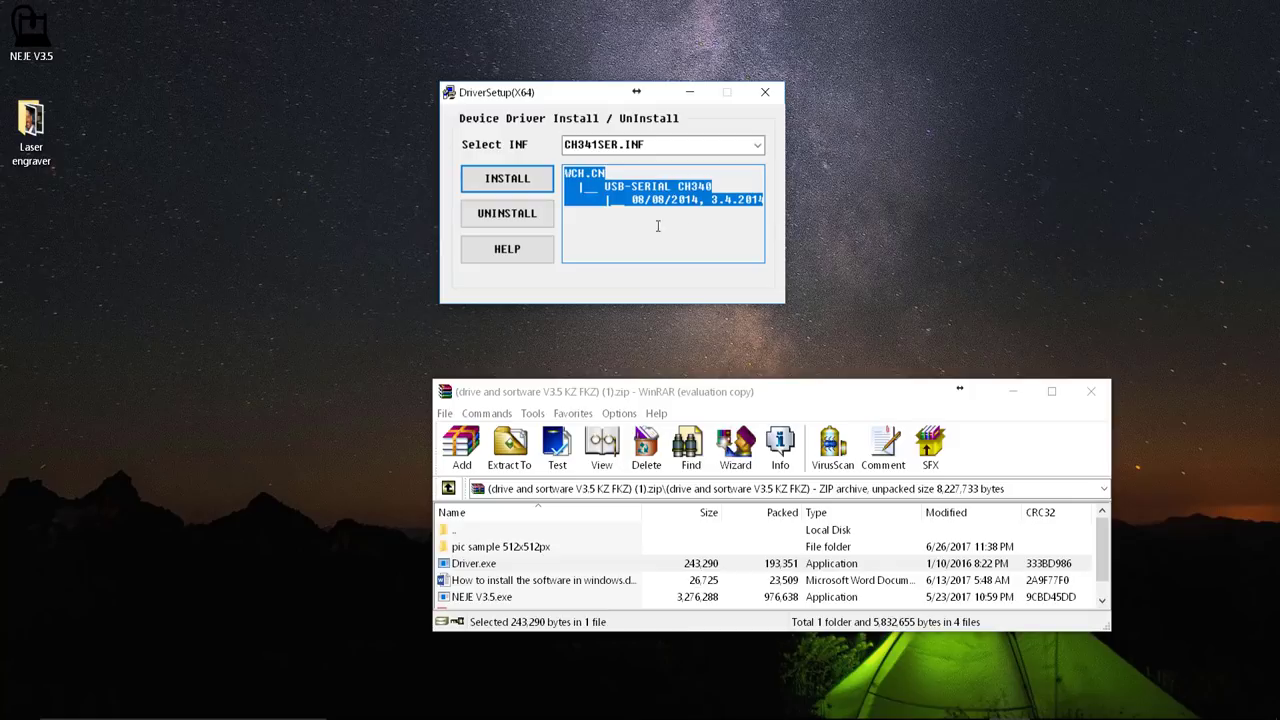
{"action": "left_click", "coordinate": [766, 92]}
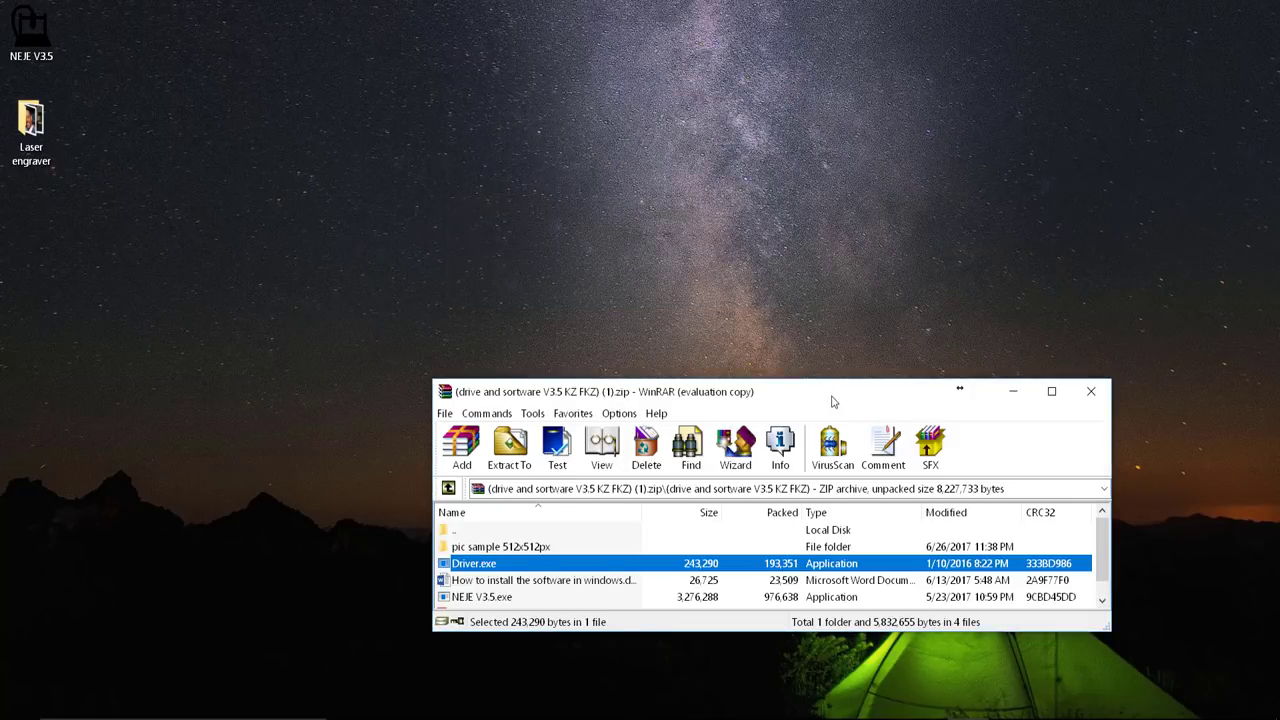
{"action": "left_click_drag", "start_coordinate": [831, 391], "coordinate": [801, 147]}
{"action": "left_click_drag", "start_coordinate": [762, 405], "coordinate": [762, 578]}
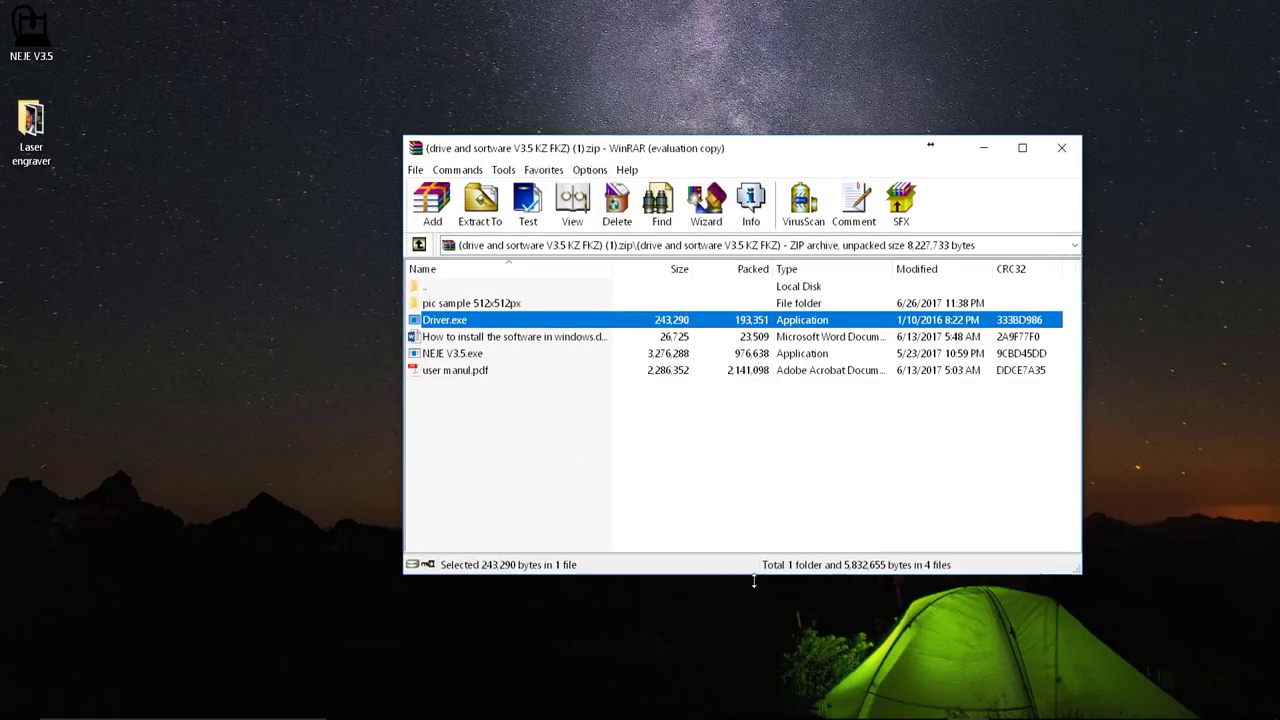
{"action": "right_click", "coordinate": [478, 356]}
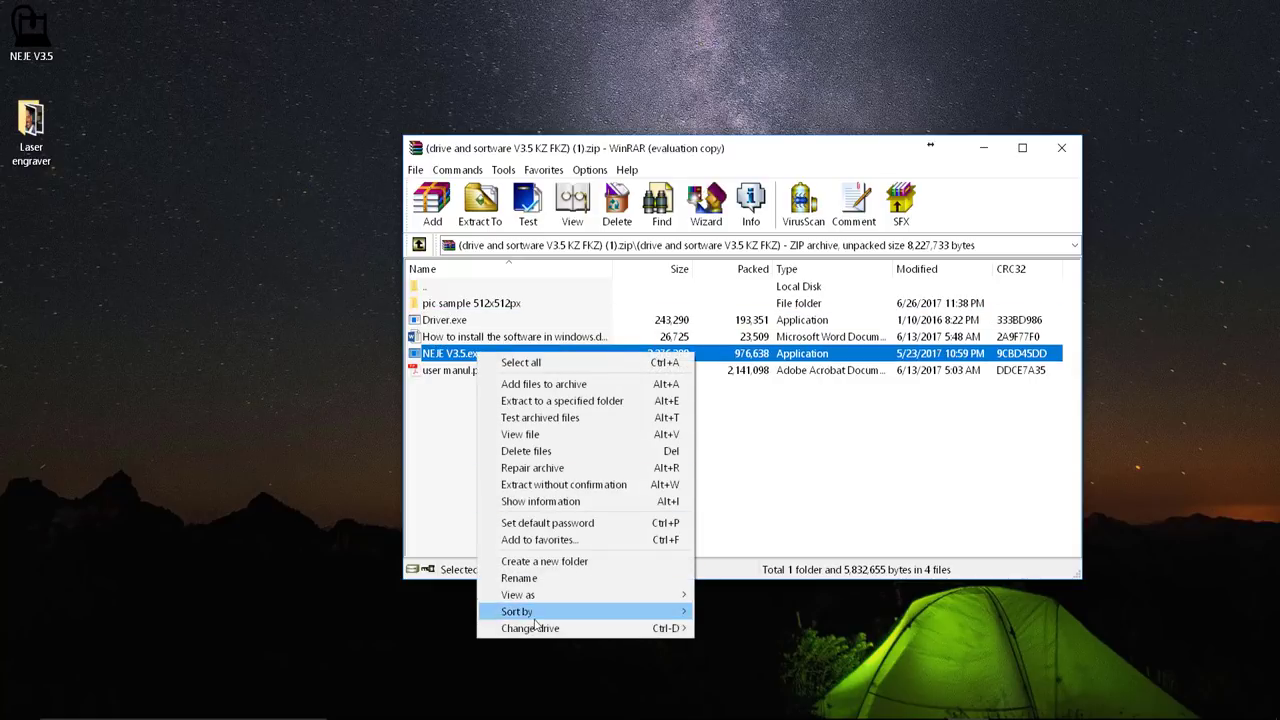
{"action": "left_click", "coordinate": [205, 83]}
{"action": "right_click", "coordinate": [205, 85]}
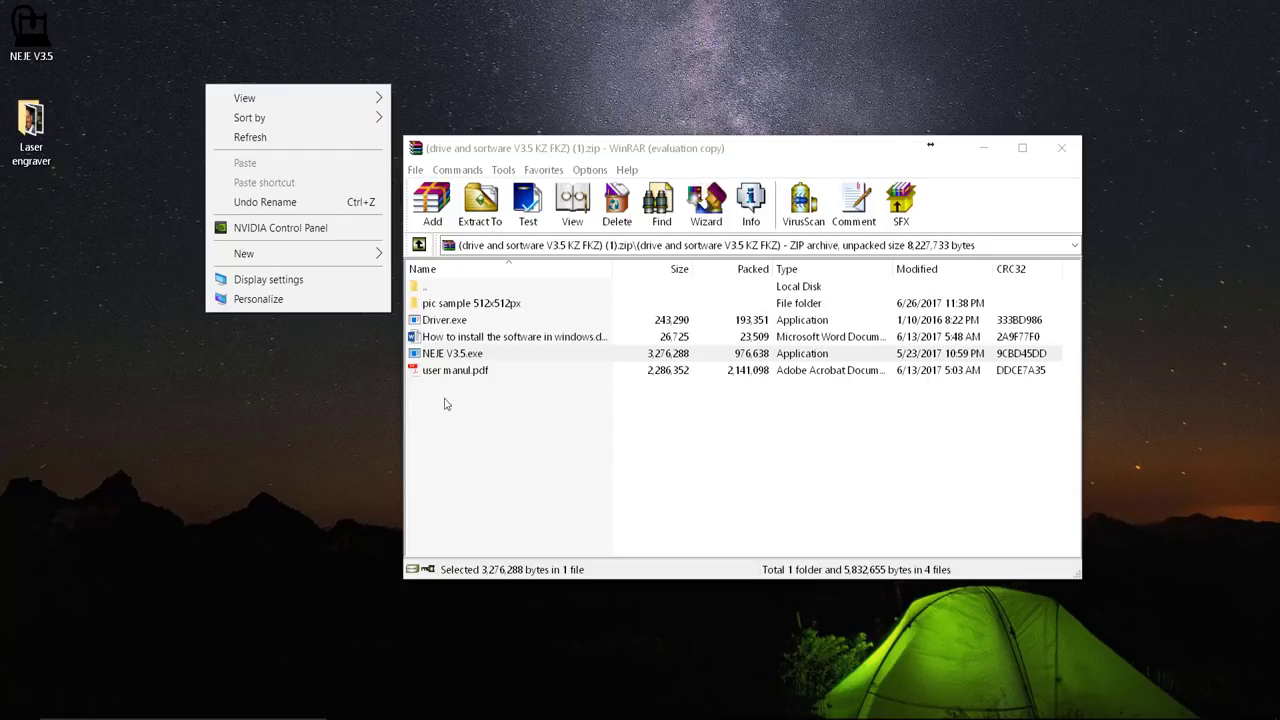
{"action": "right_click", "coordinate": [452, 356]}
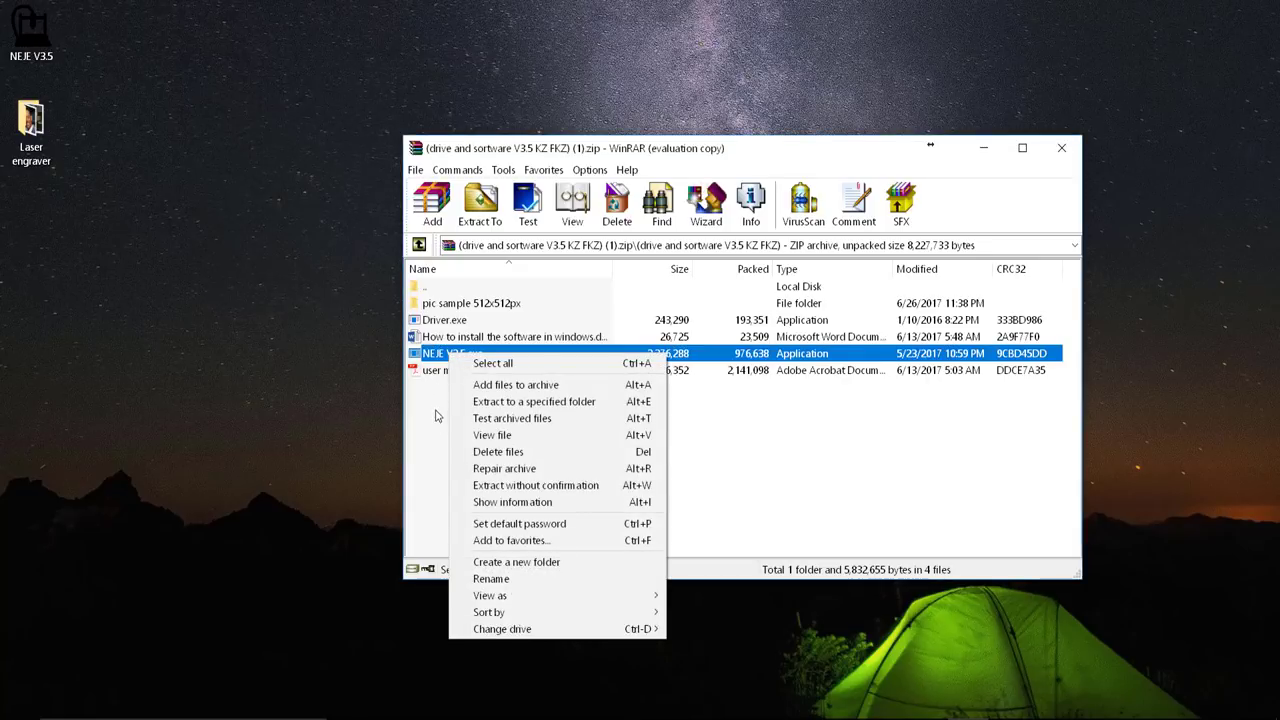
{"action": "left_click", "coordinate": [445, 398]}
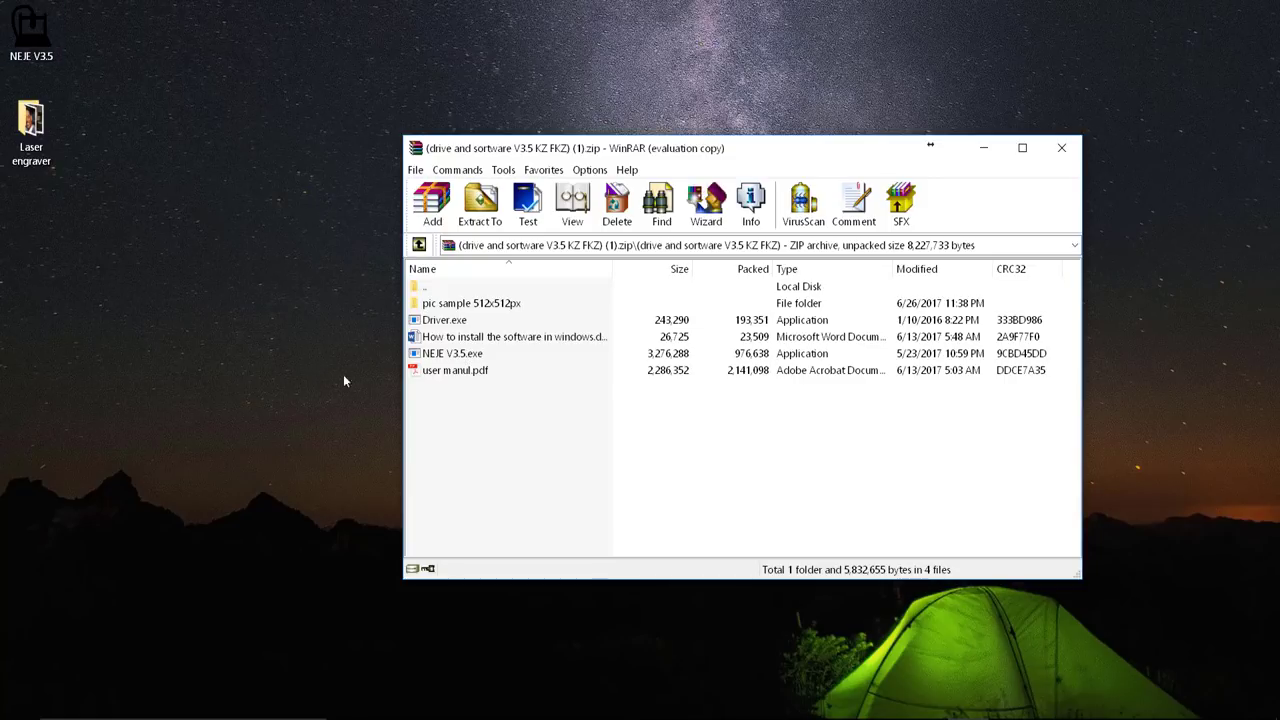
- Close the archive, check the devices under Ports (COM & LPT) in Device Manager, and close it
{"action": "left_click", "coordinate": [1062, 148]}
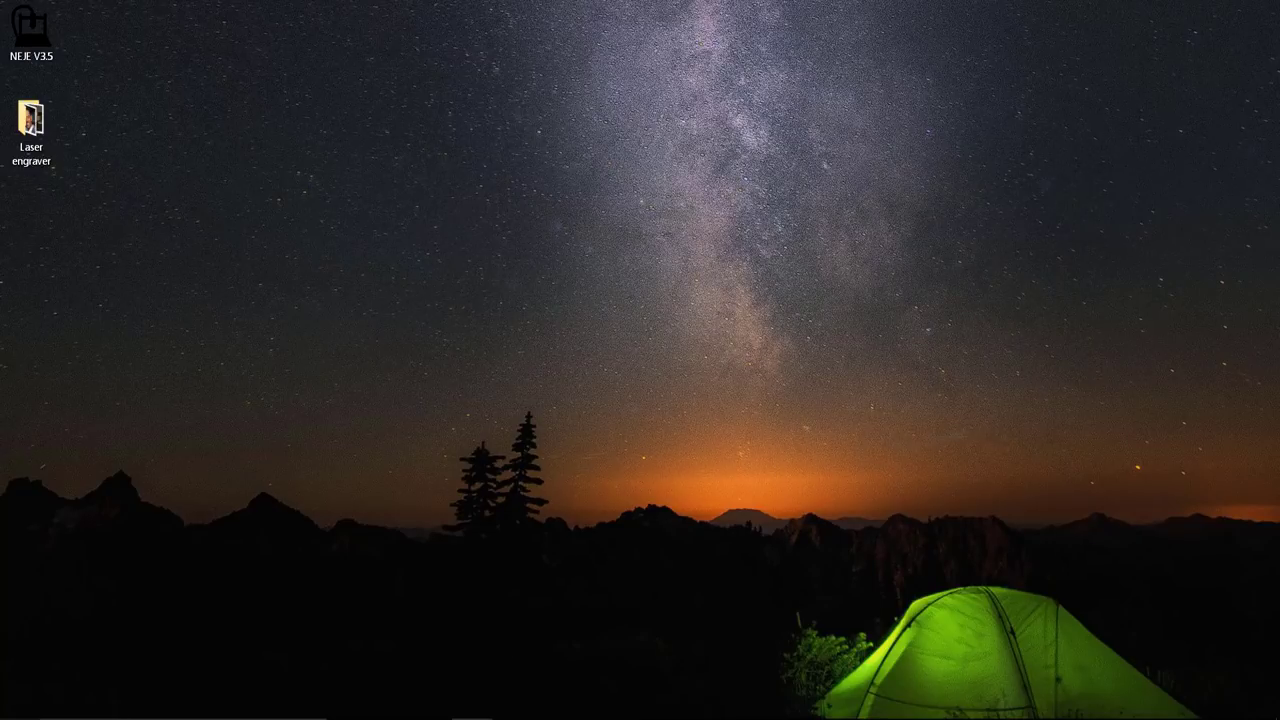
{"action": "key", "text": "super"}
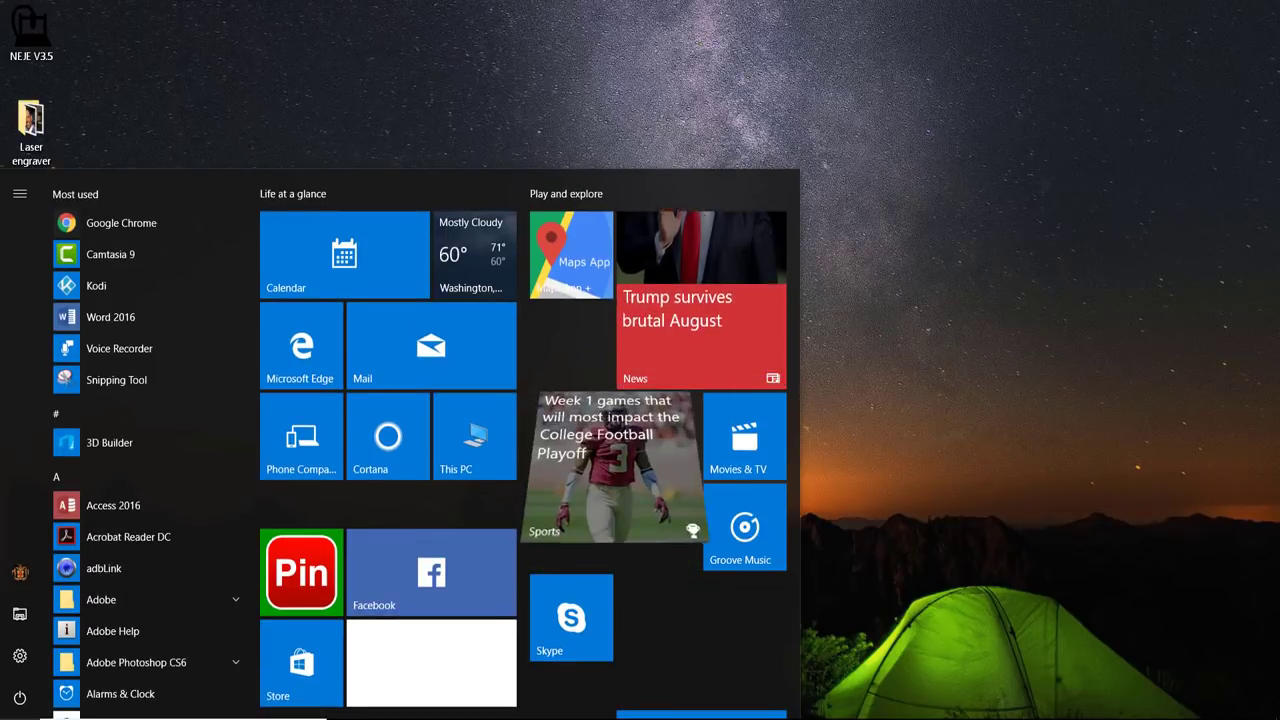
{"action": "key", "text": "super+x"}
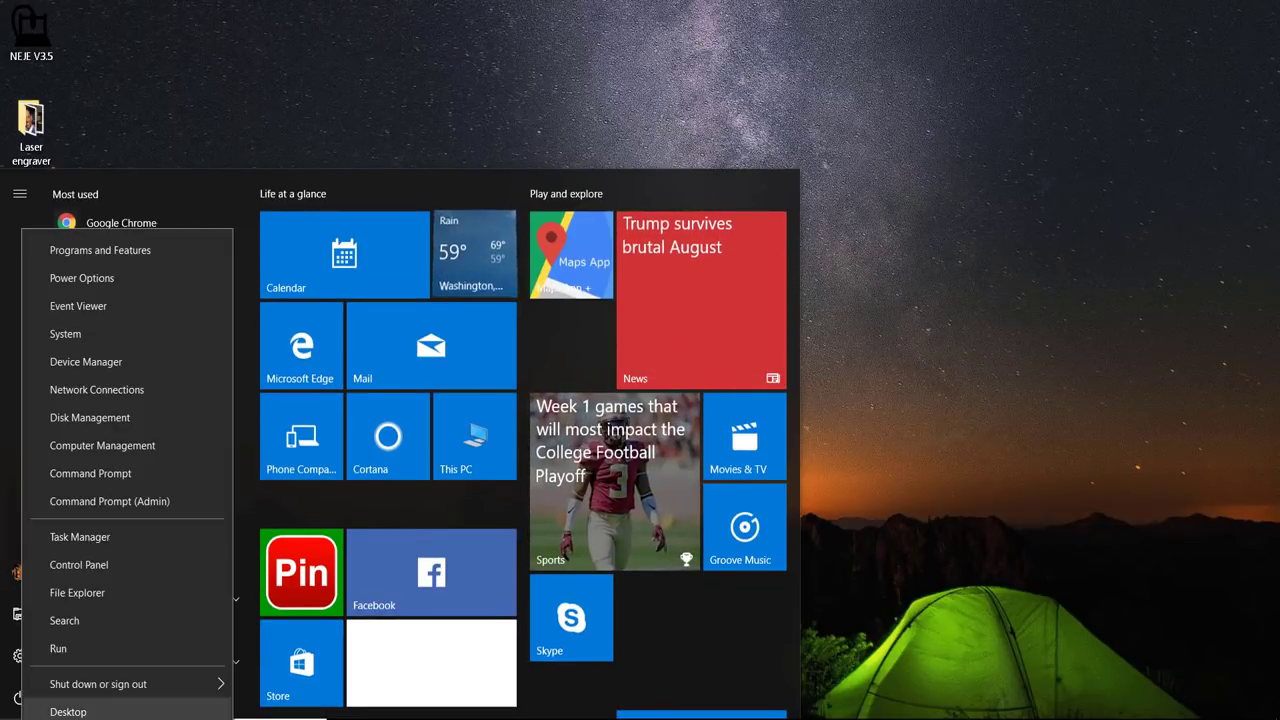
{"action": "left_click", "coordinate": [106, 361]}
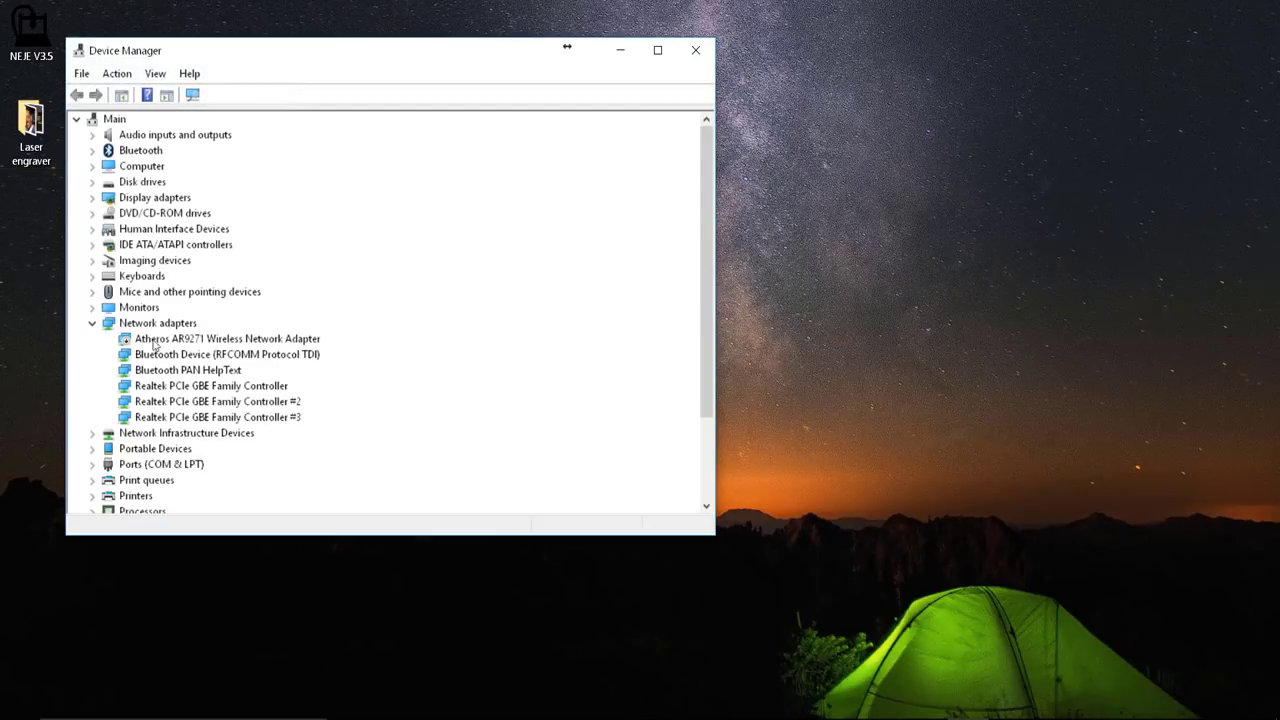
{"action": "scroll", "coordinate": [312, 330], "scroll_direction": "down", "scroll_amount": 3}
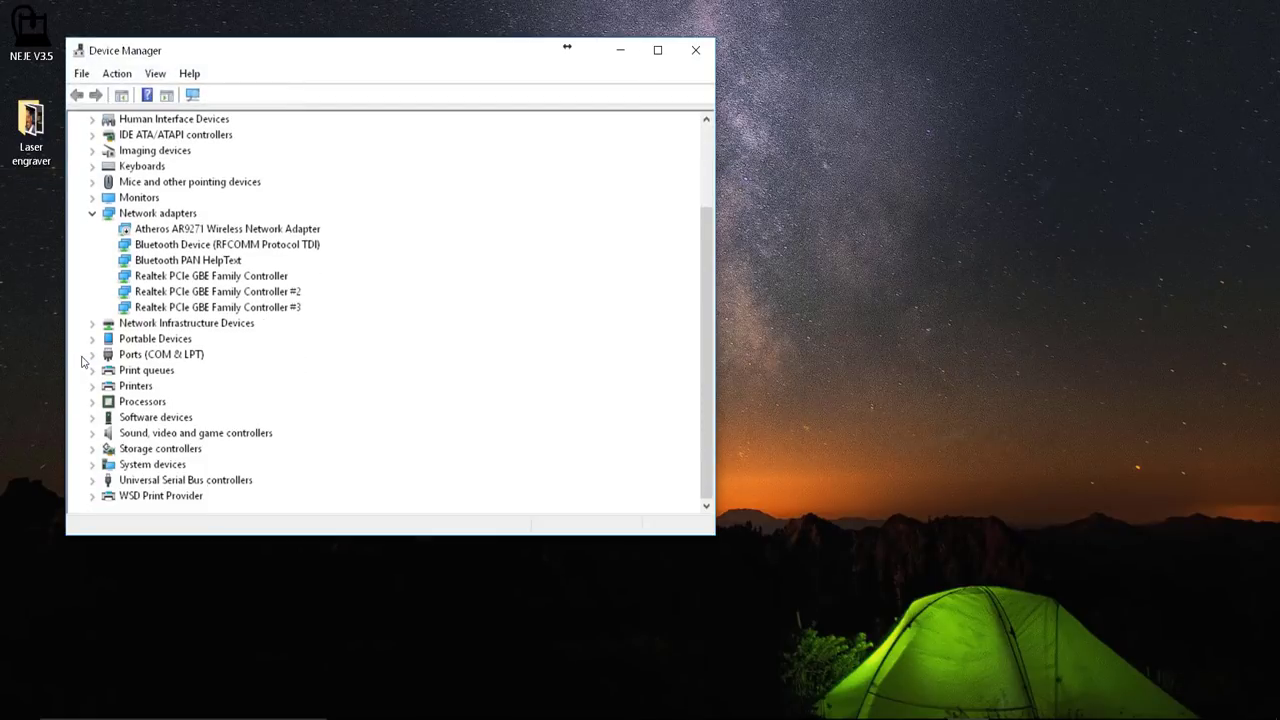
{"action": "left_click", "coordinate": [91, 355]}
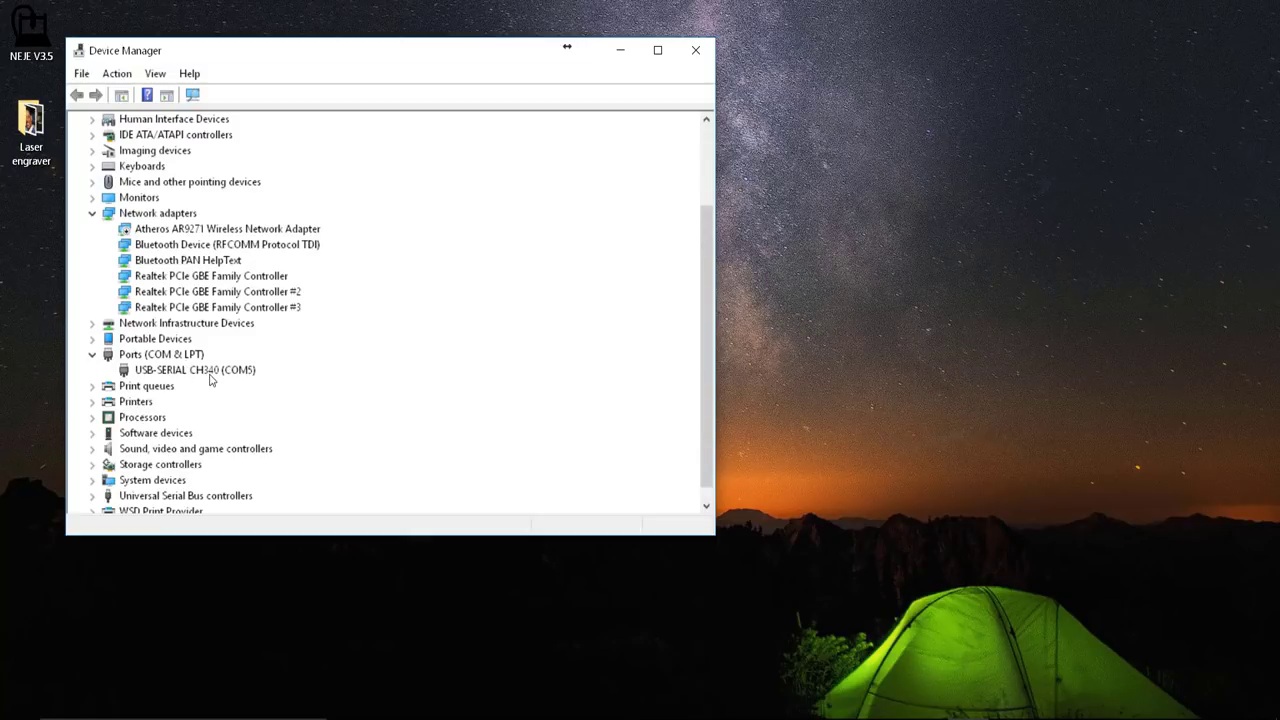
{"action": "left_click", "coordinate": [695, 48]}
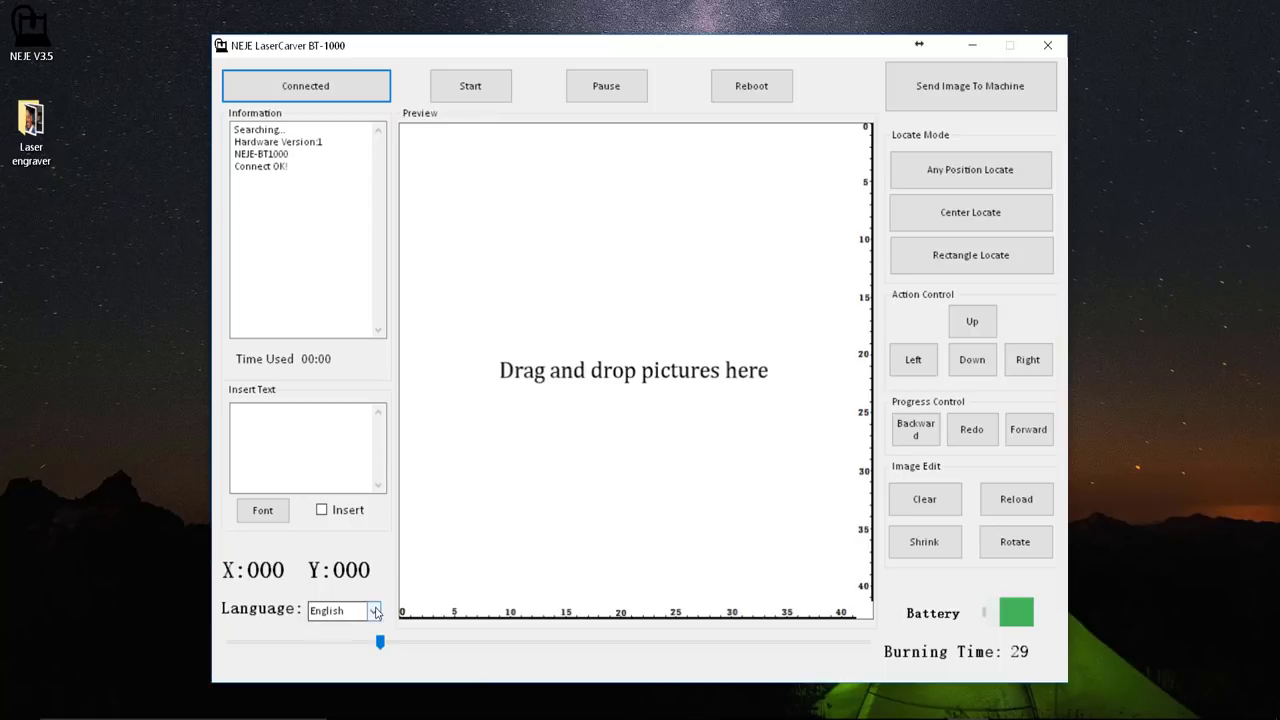
- Switch the NEJE LaserCarver interface language to 简体中文 and back to English
{"action": "left_click", "coordinate": [343, 610]}
{"action": "left_click", "coordinate": [338, 638]}
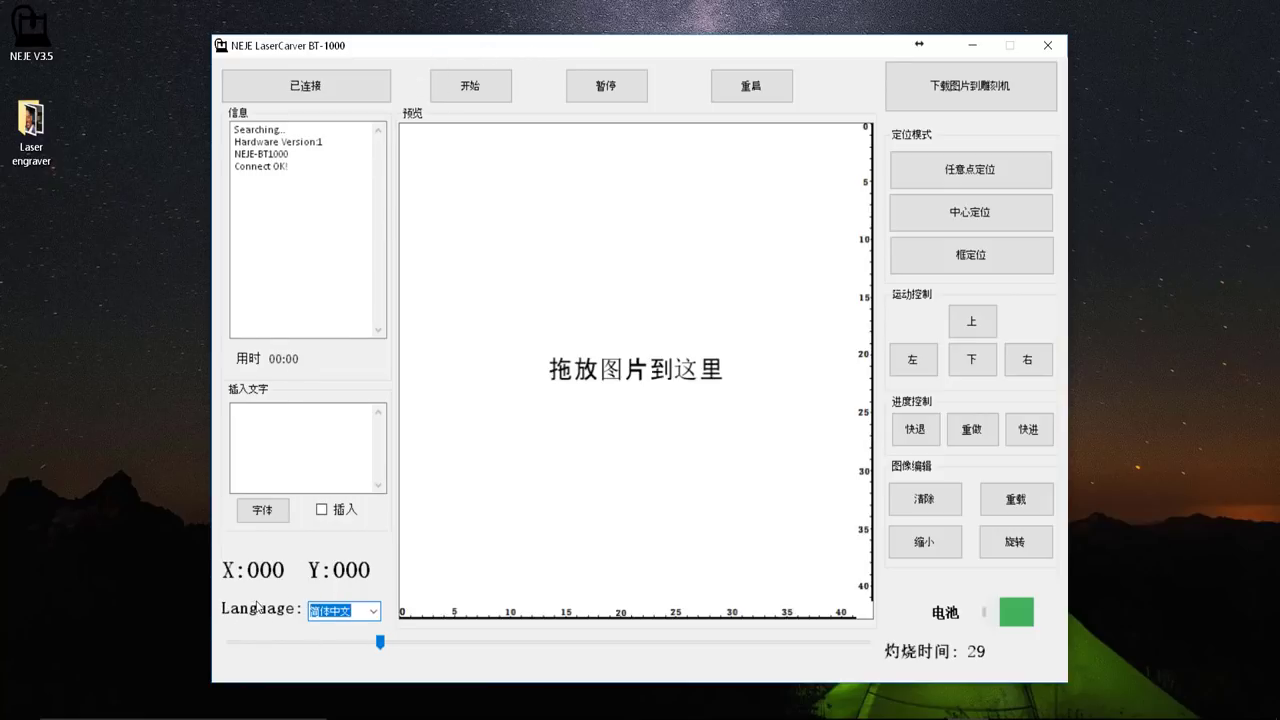
{"action": "left_click", "coordinate": [378, 611]}
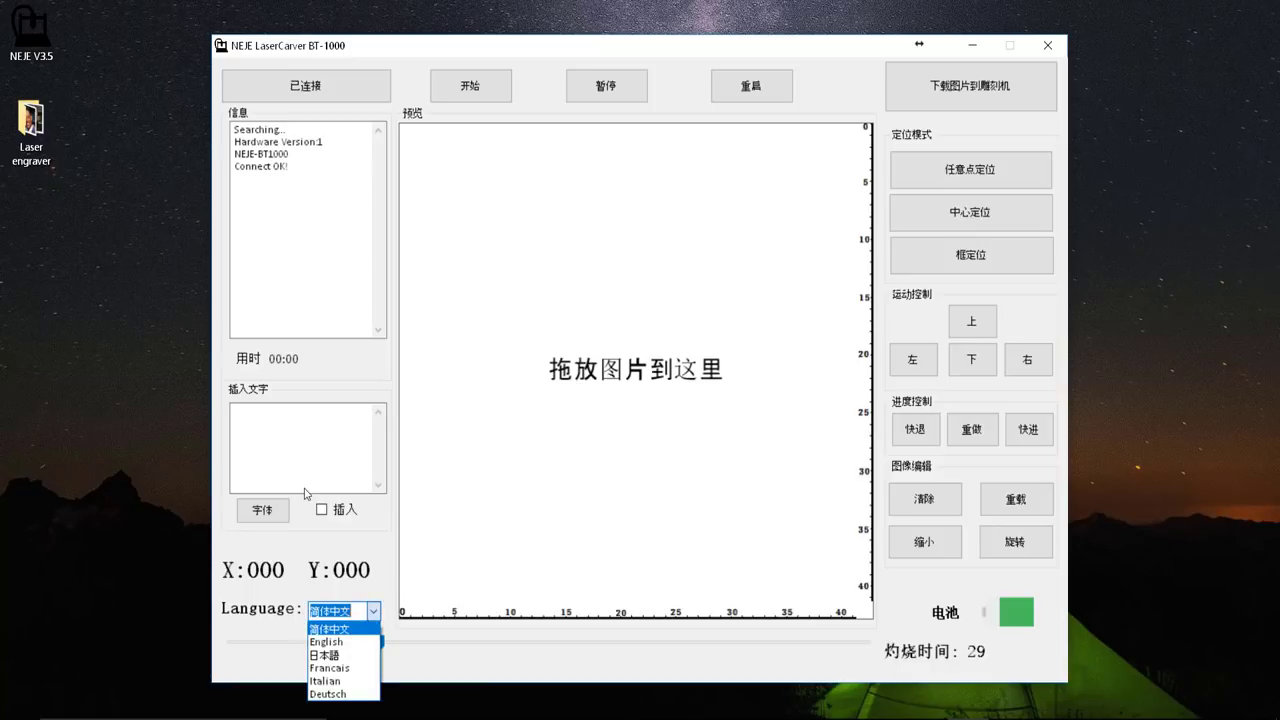
{"action": "left_click", "coordinate": [339, 643]}
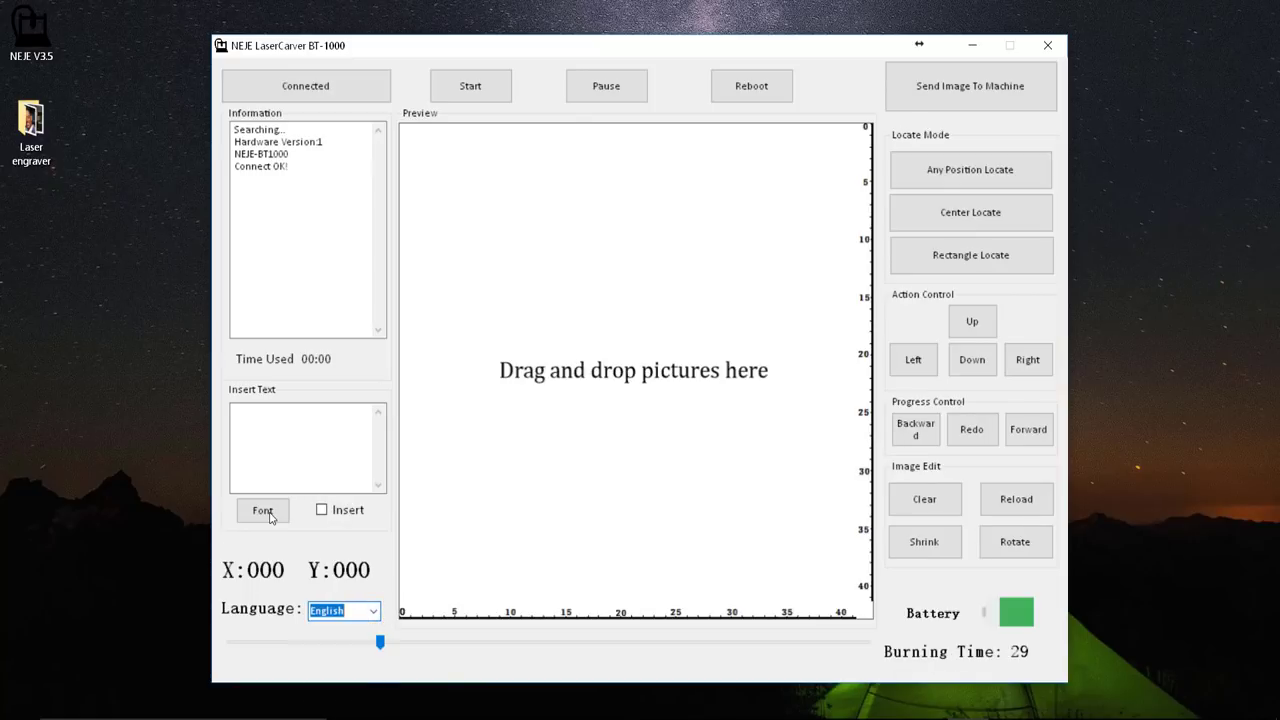
{"action": "left_click_drag", "start_coordinate": [545, 50], "coordinate": [646, 47]}
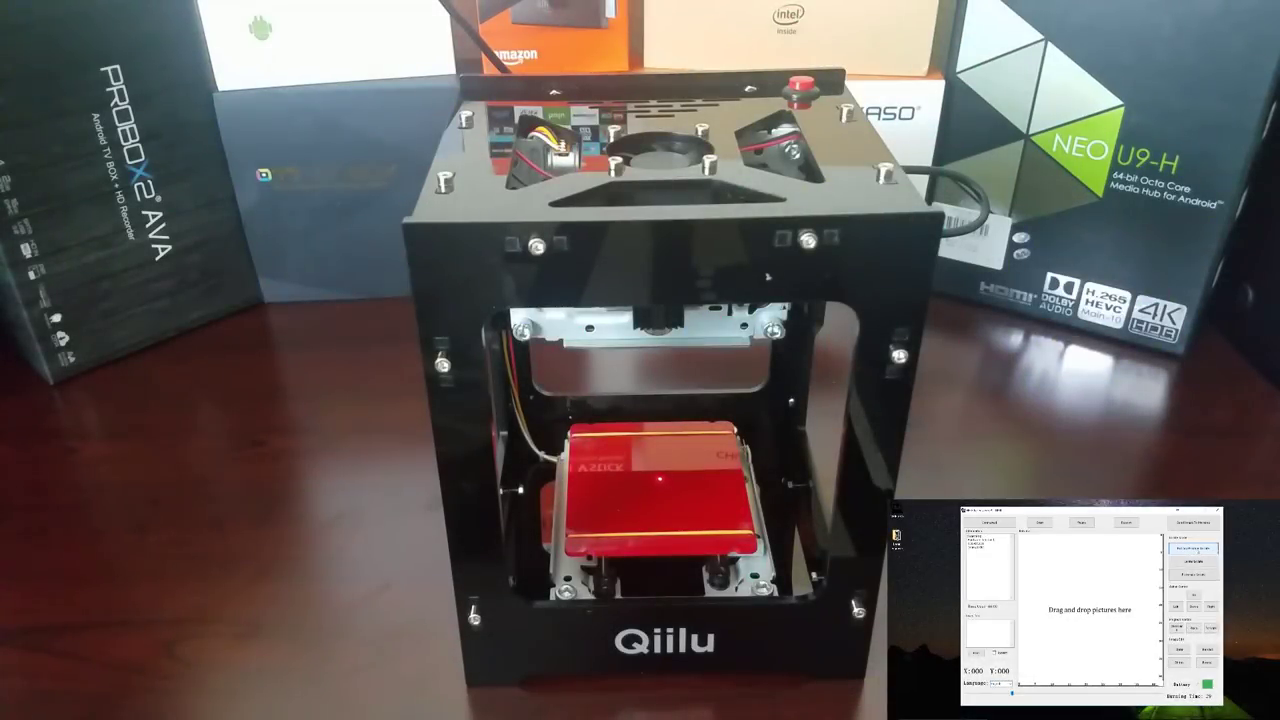
- Test the laser positioning with Center Locate and Rectangle Locate
{"action": "left_click", "coordinate": [1193, 561]}
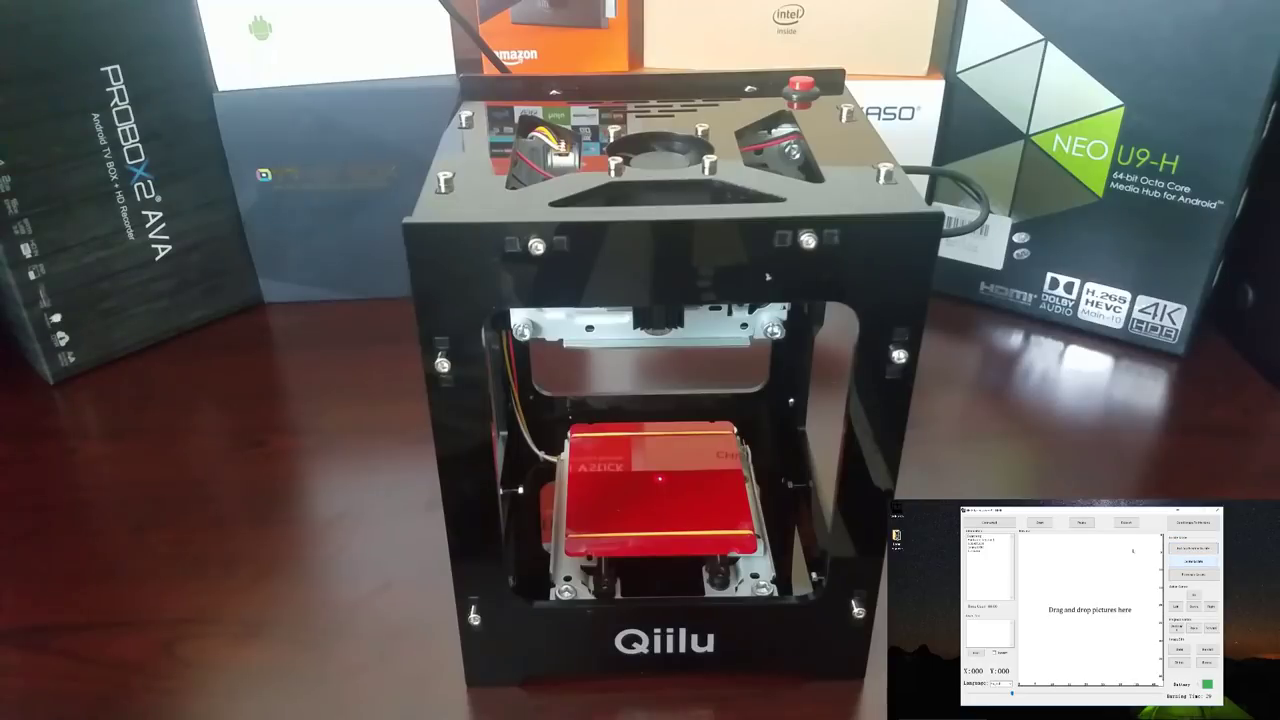
{"action": "left_click", "coordinate": [1193, 574]}
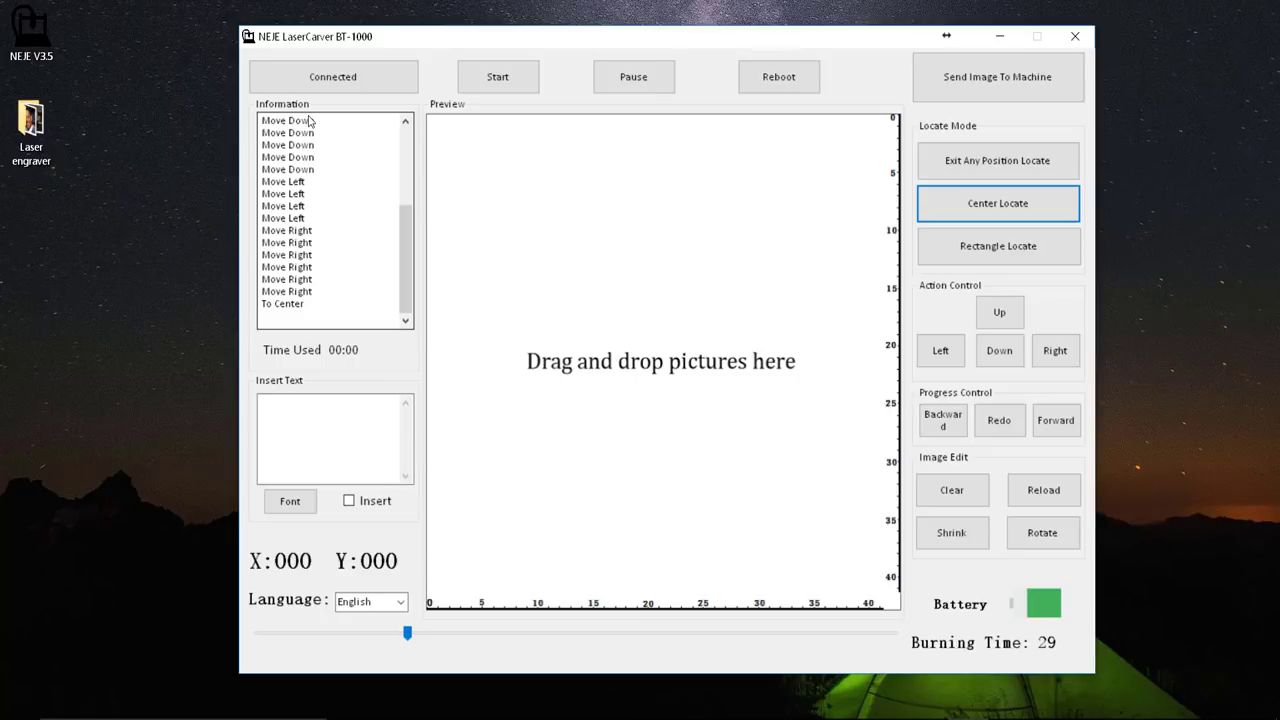
- Insert the text "Triple M" in Castellar Regular, size 36, and place it in the upper part of the preview
{"action": "left_click", "coordinate": [292, 414]}
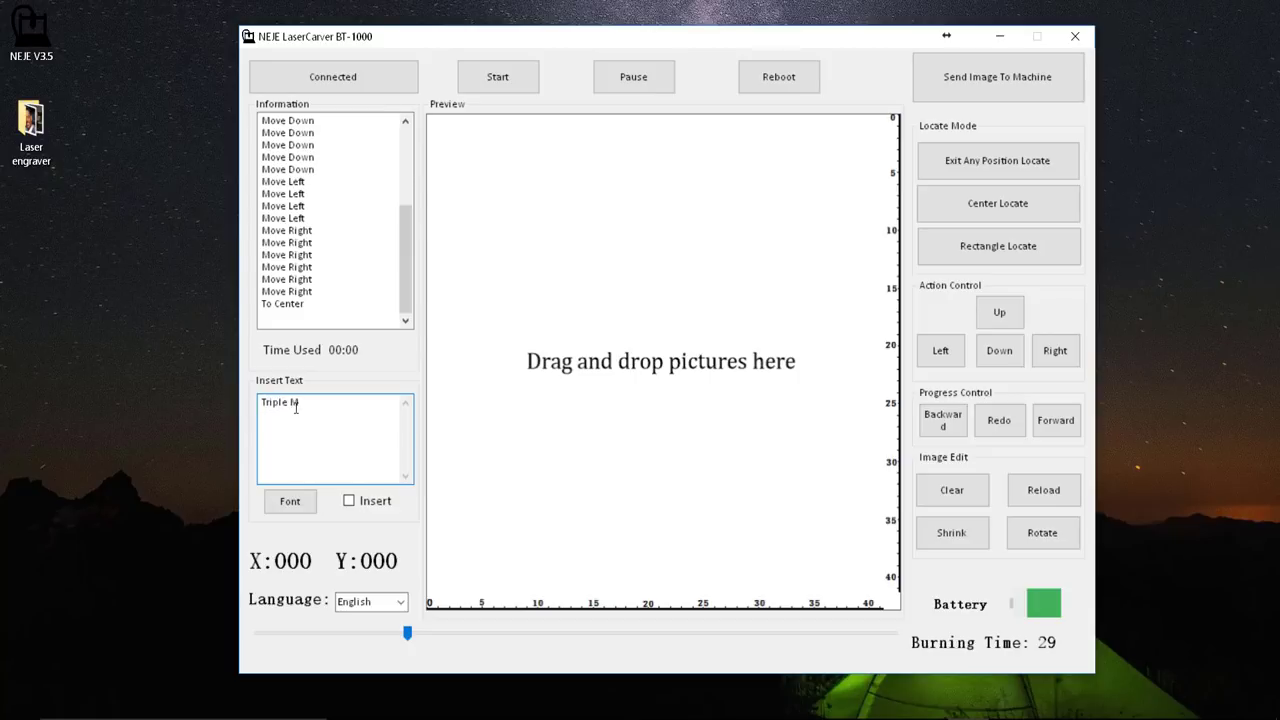
{"action": "left_click", "coordinate": [290, 501]}
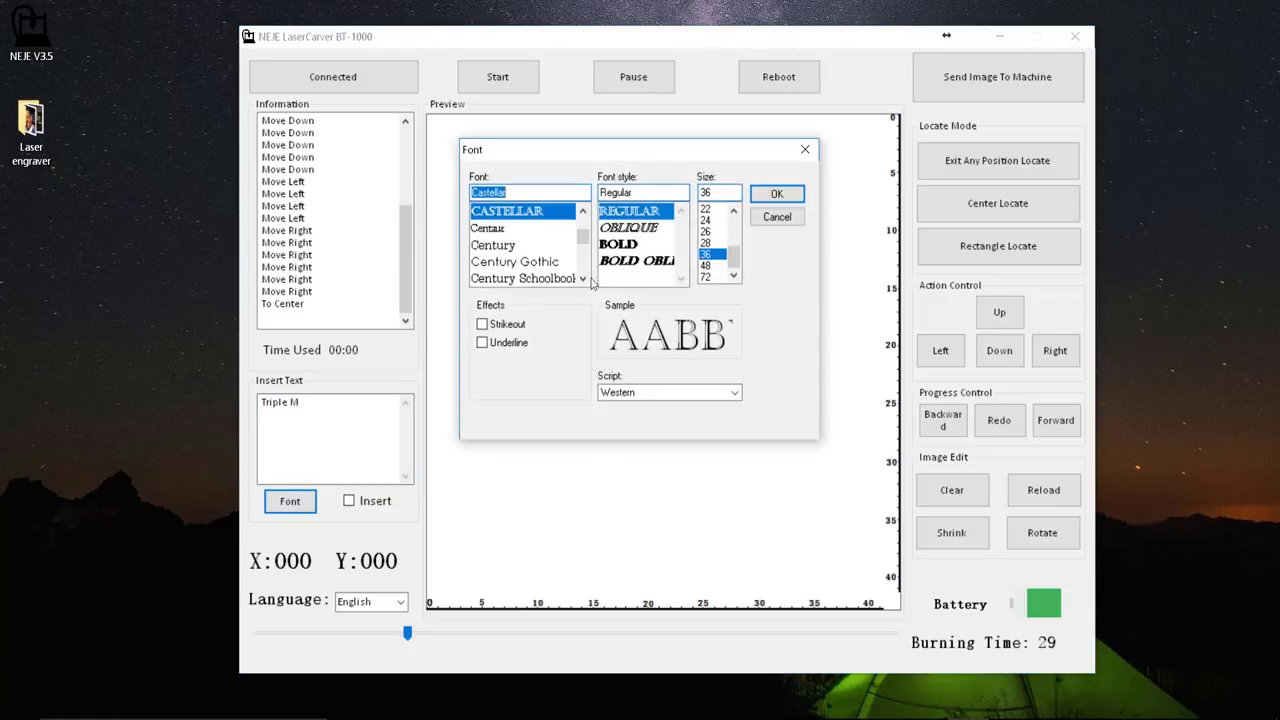
{"action": "left_click", "coordinate": [776, 194]}
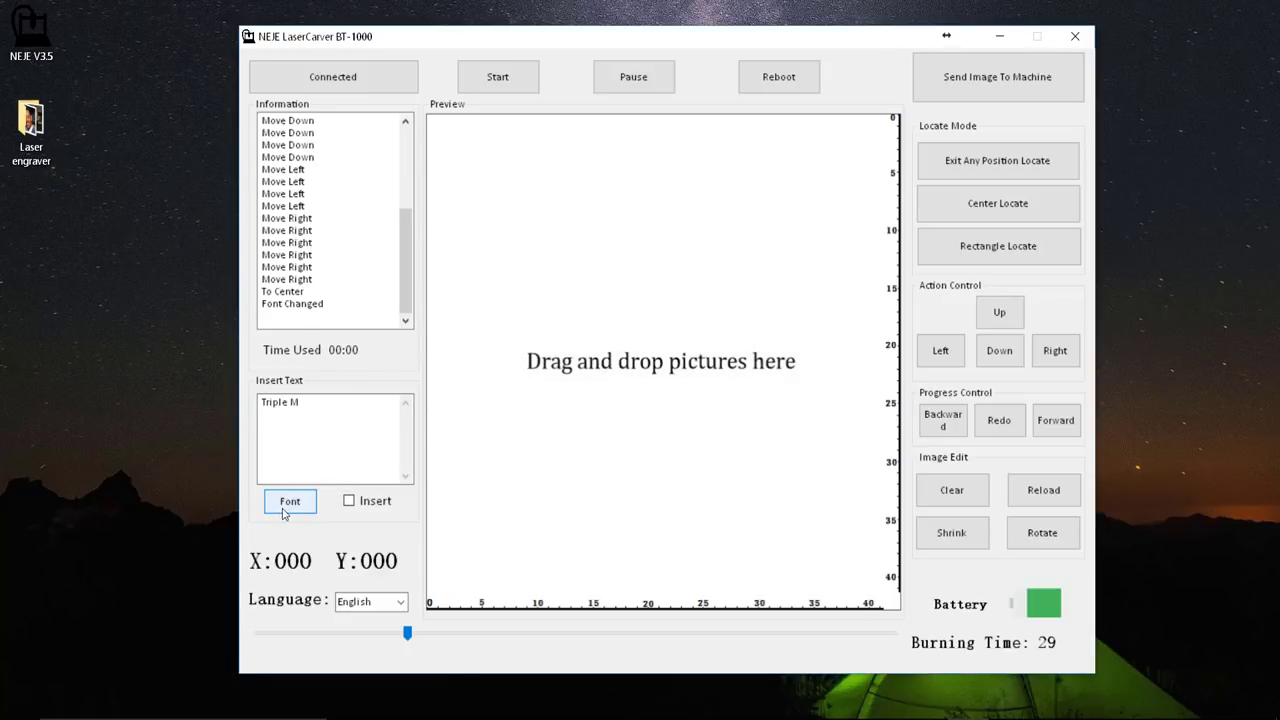
{"action": "left_click", "coordinate": [349, 502]}
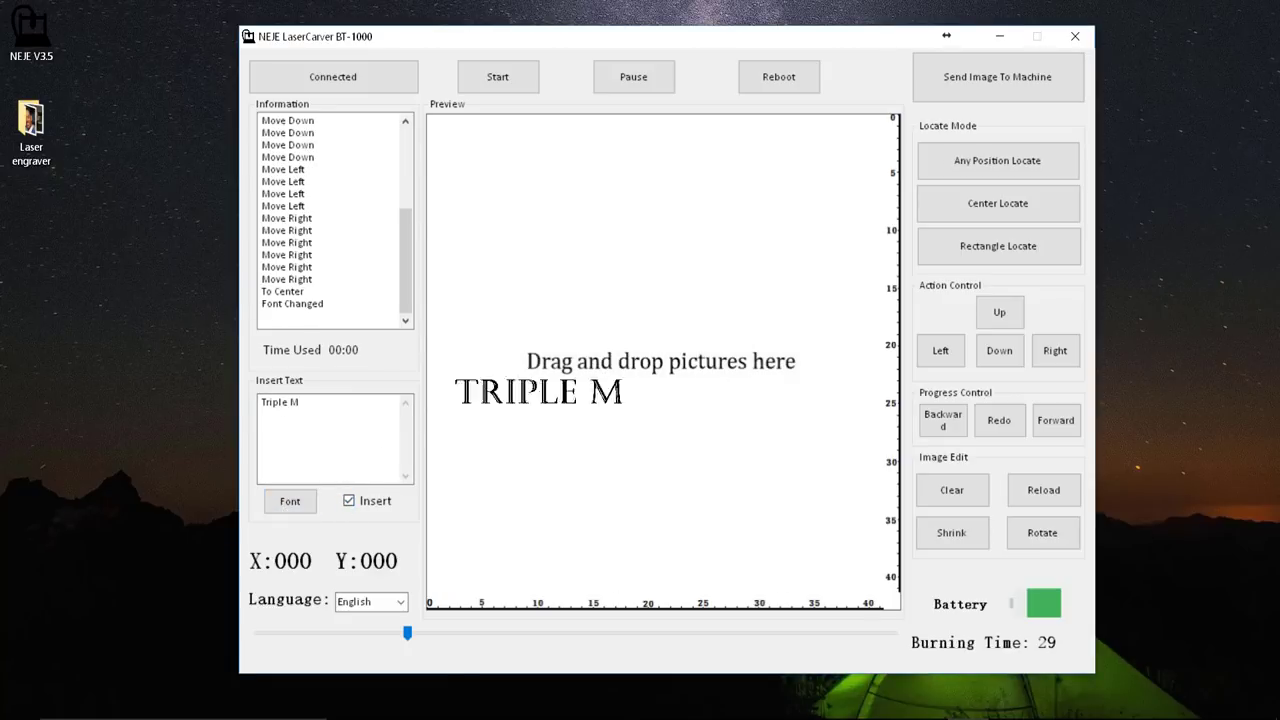
{"action": "left_click", "coordinate": [650, 328]}
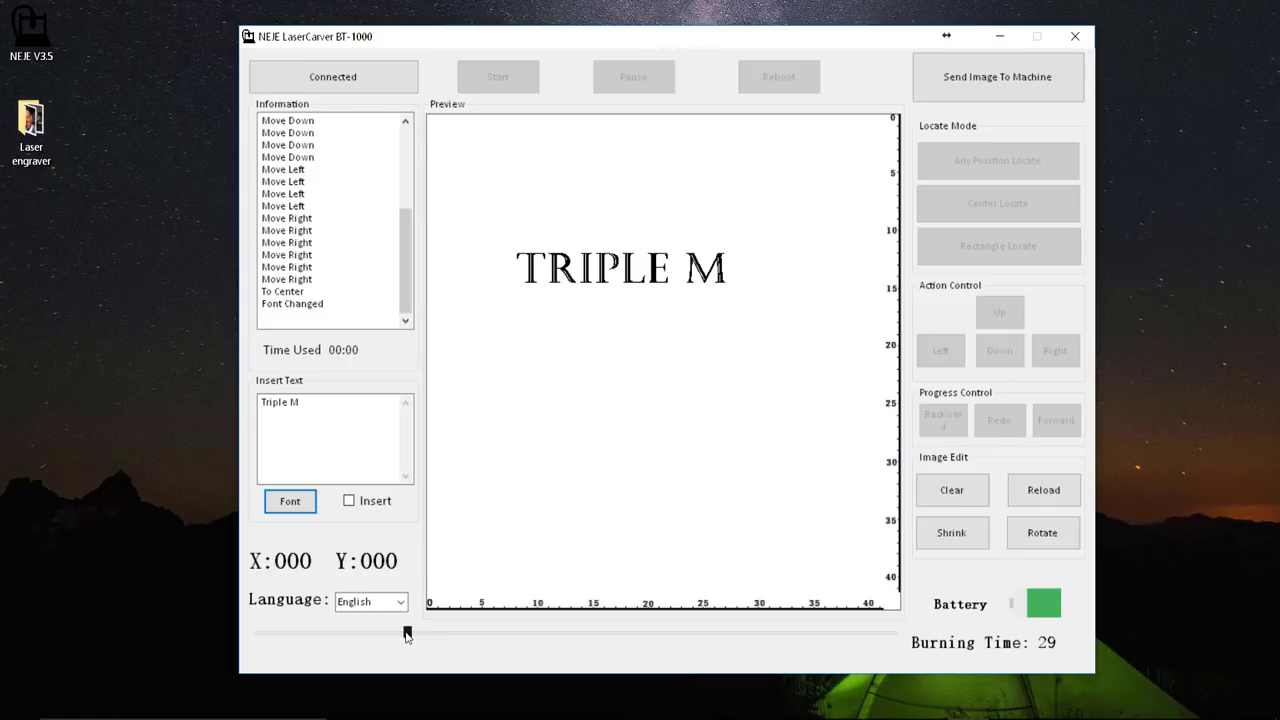
- Lower the burning time to 20
{"action": "mouse_move", "coordinate": [407, 632]}
{"action": "left_mouse_down"}
{"action": "mouse_move", "coordinate": [707, 635]}
{"action": "mouse_move", "coordinate": [279, 640]}
{"action": "mouse_move", "coordinate": [364, 635]}
{"action": "left_mouse_up"}
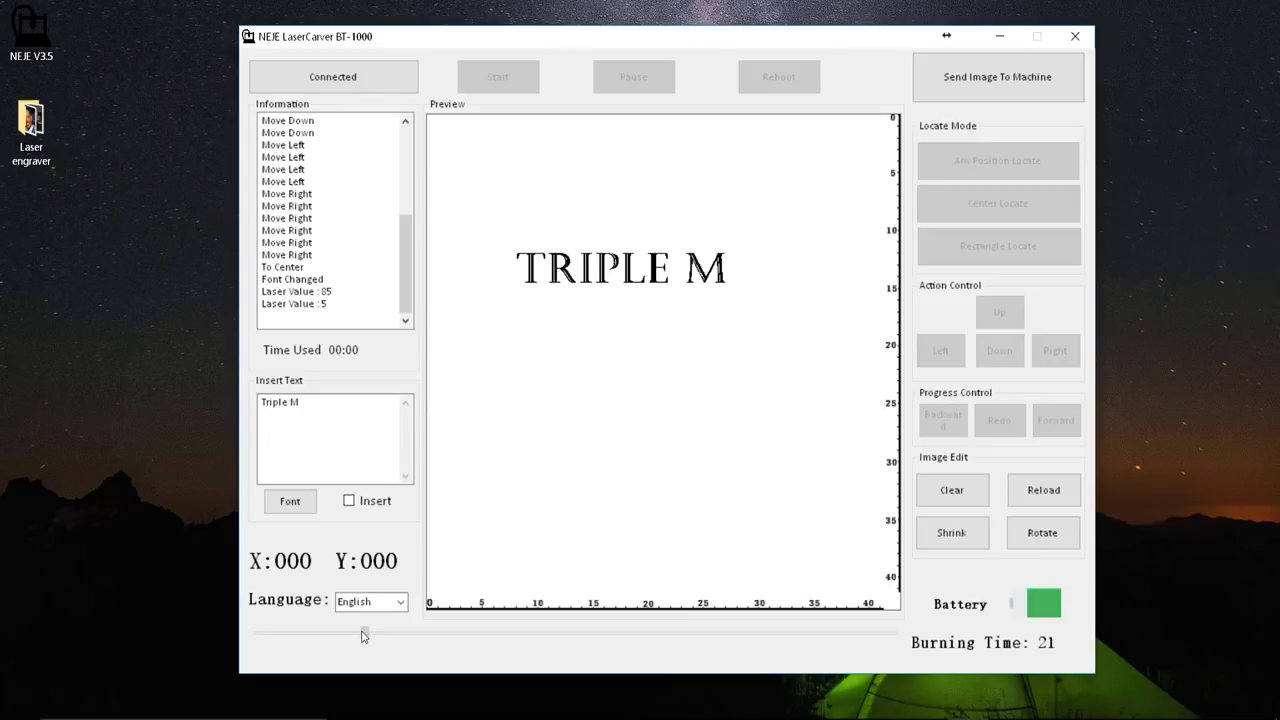
{"action": "left_click_drag", "start_coordinate": [362, 637], "coordinate": [362, 640]}
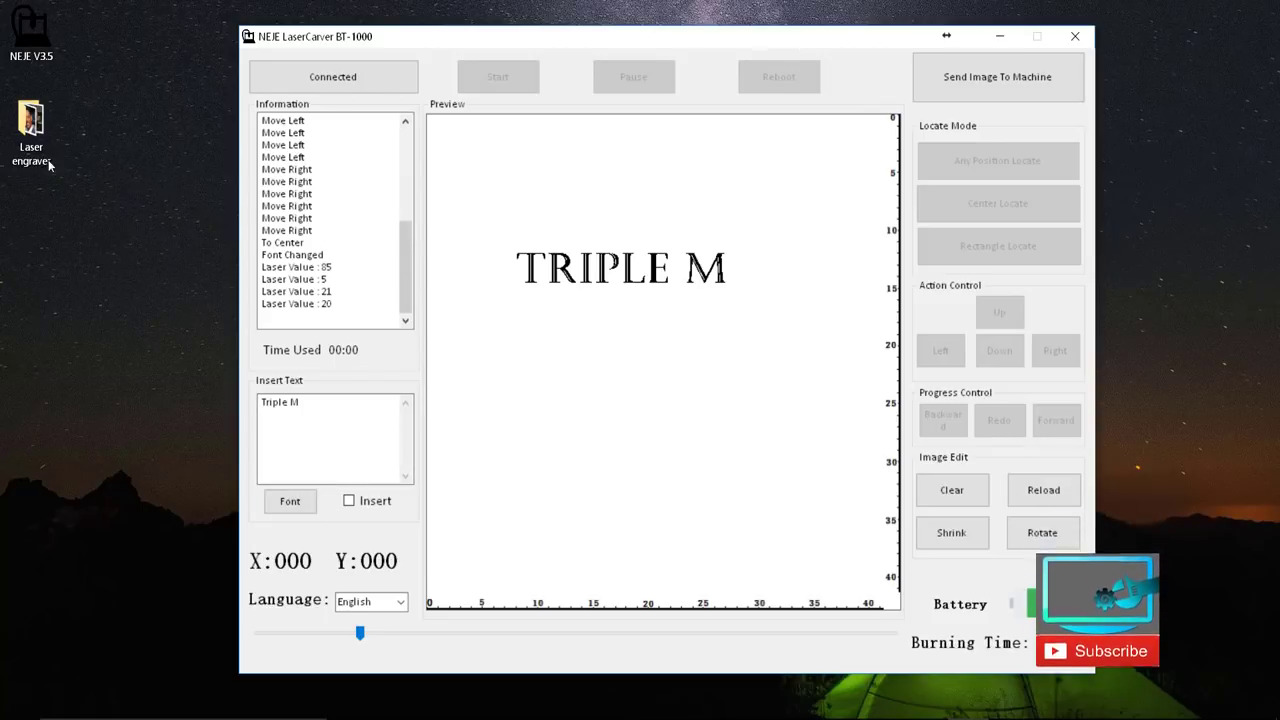
- Open the Laser engraver folder from the desktop and arrange its narrowed window beside NEJE LaserCarver
{"action": "double_click", "coordinate": [40, 130]}
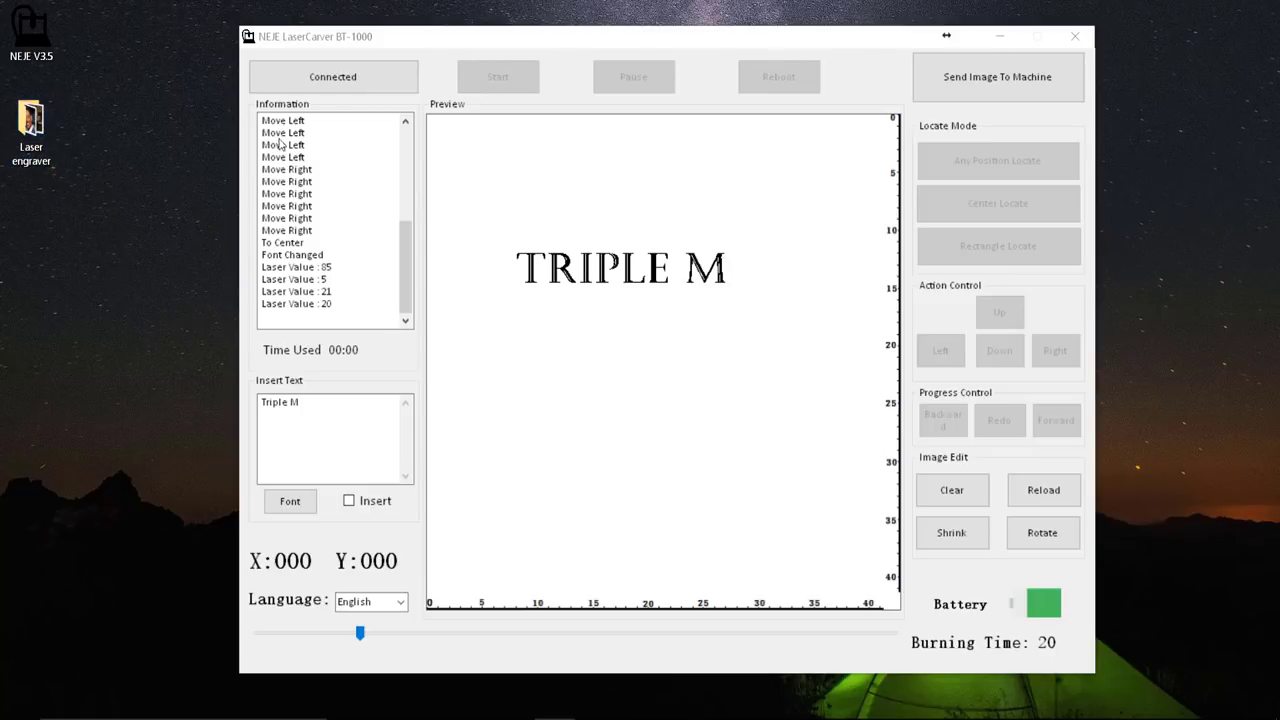
{"action": "left_click_drag", "start_coordinate": [566, 41], "coordinate": [714, 43]}
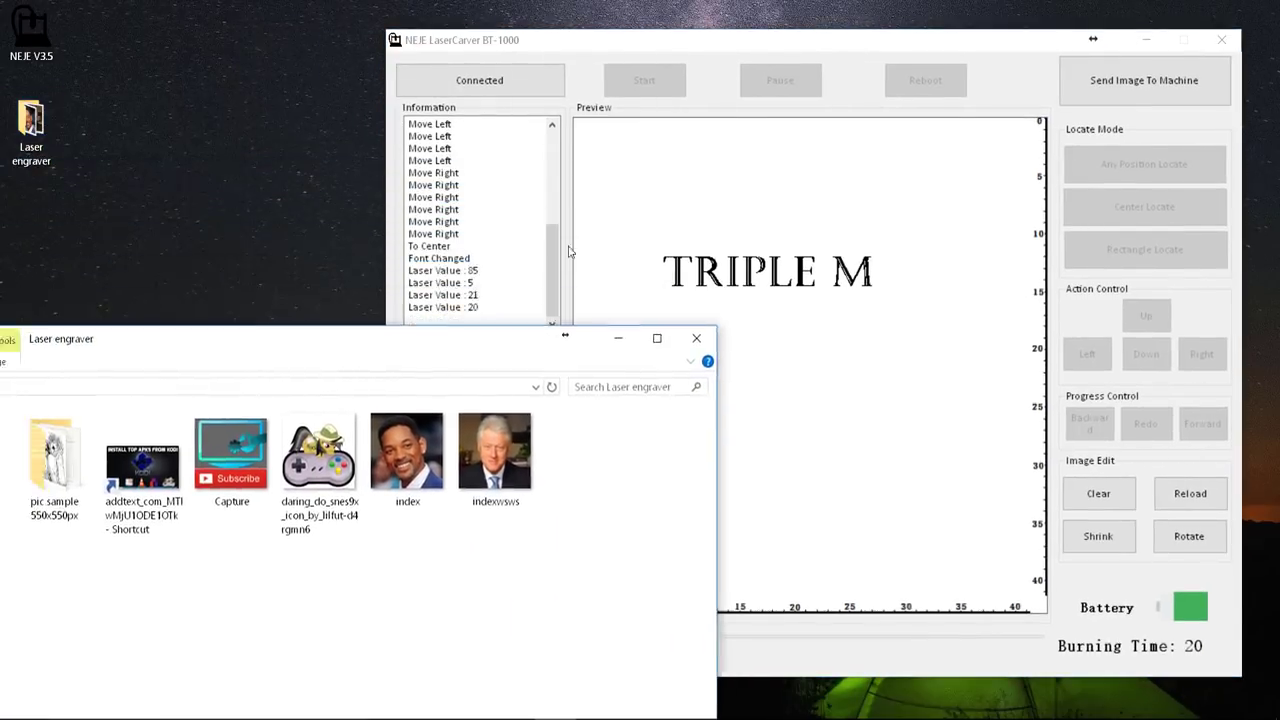
{"action": "left_click_drag", "start_coordinate": [565, 336], "coordinate": [792, 233]}
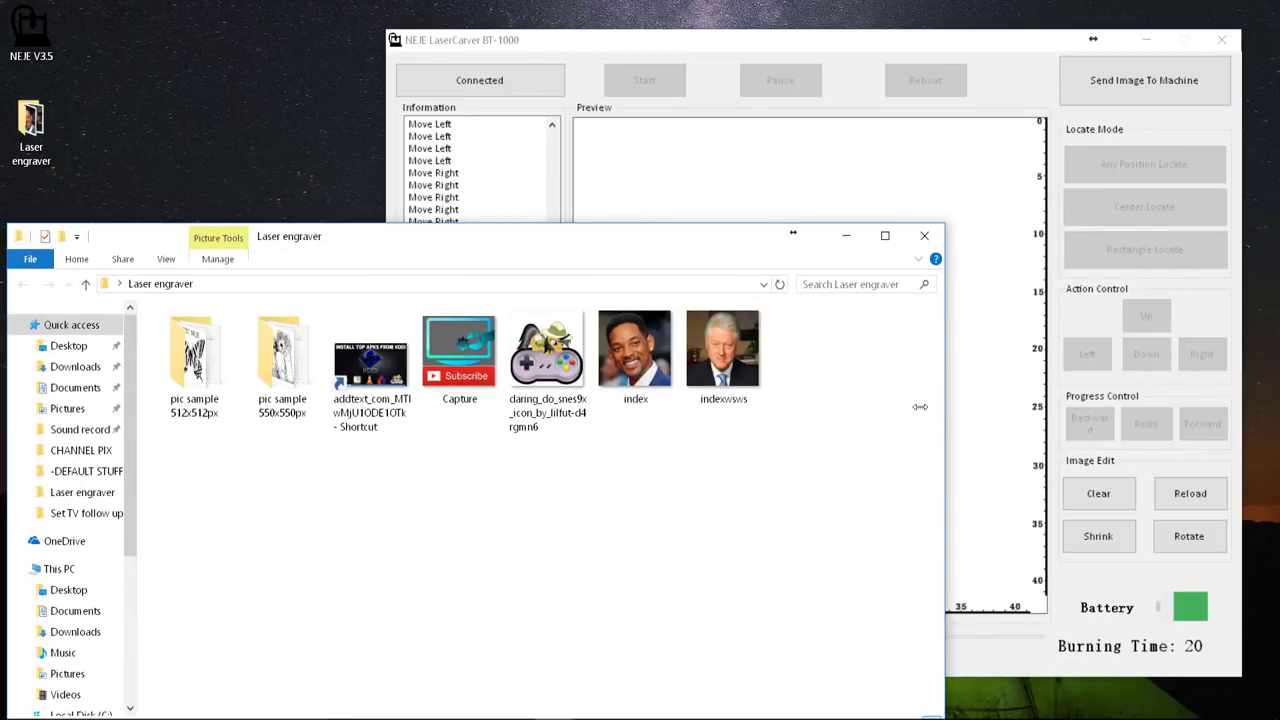
{"action": "left_click_drag", "start_coordinate": [919, 406], "coordinate": [303, 406]}
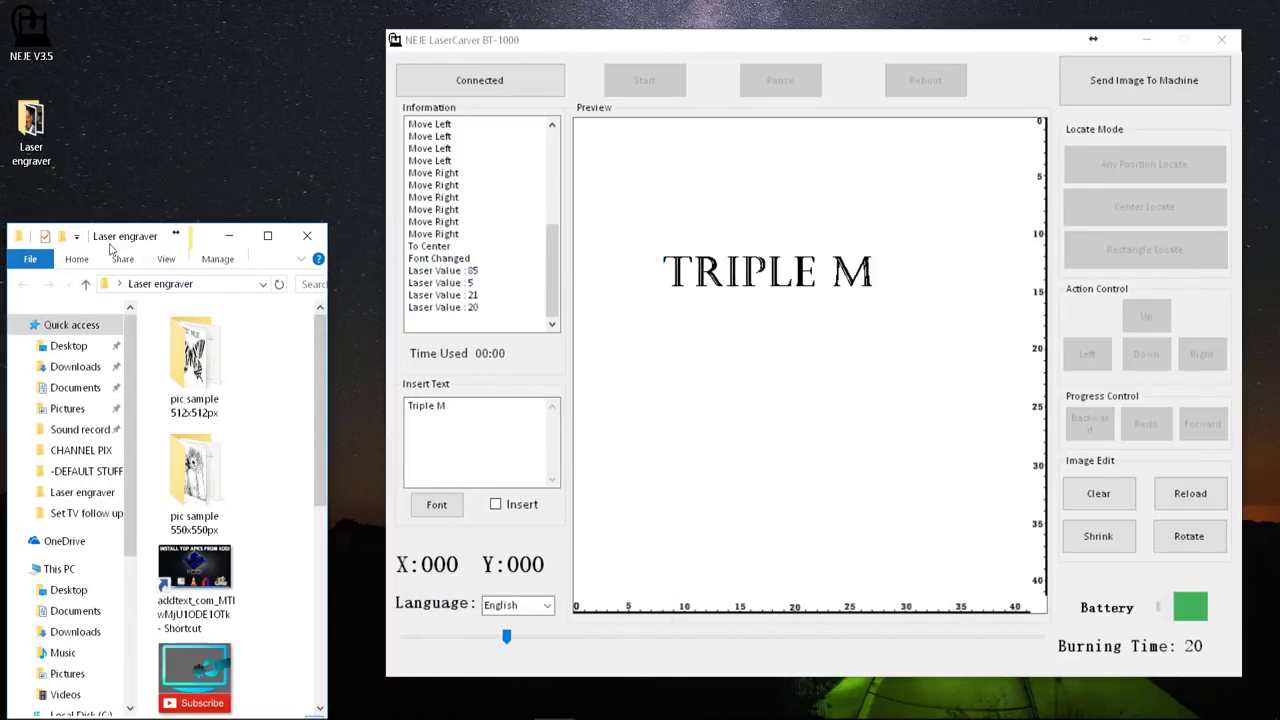
{"action": "left_click_drag", "start_coordinate": [205, 238], "coordinate": [206, 192]}
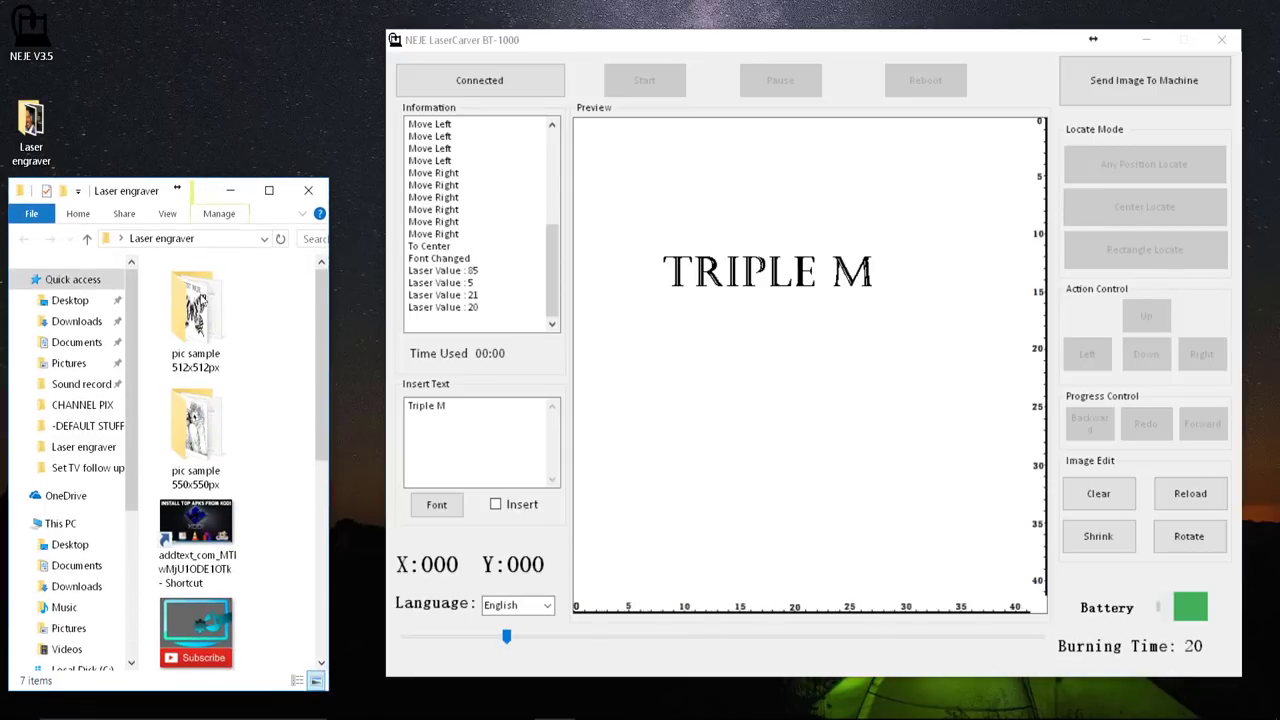
- Load the TEST2 butterfly picture from the pic sample 512x512px folder into the preview, choosing the version with solid black lettering
{"action": "scroll", "coordinate": [204, 300], "scroll_direction": "down", "scroll_amount": 3}
{"action": "scroll", "coordinate": [204, 300], "scroll_direction": "up", "scroll_amount": 3}
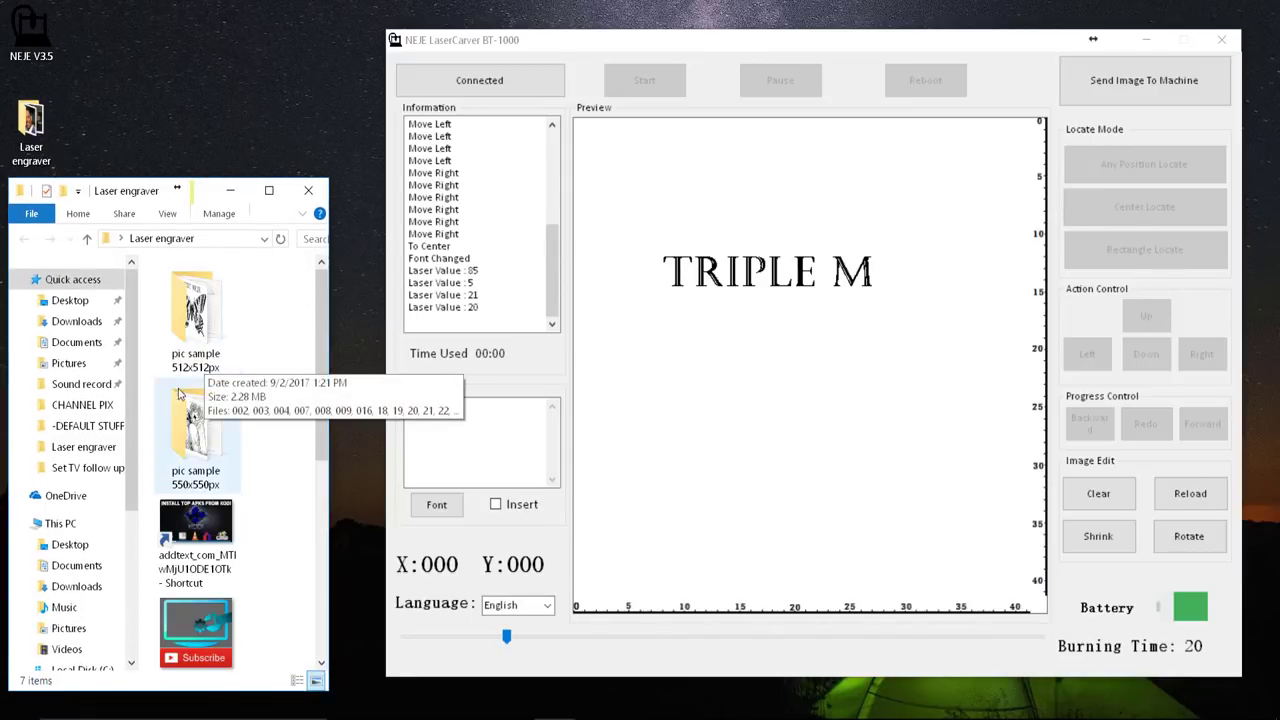
{"action": "double_click", "coordinate": [197, 320]}
{"action": "scroll", "coordinate": [194, 340], "scroll_direction": "down", "scroll_amount": 15}
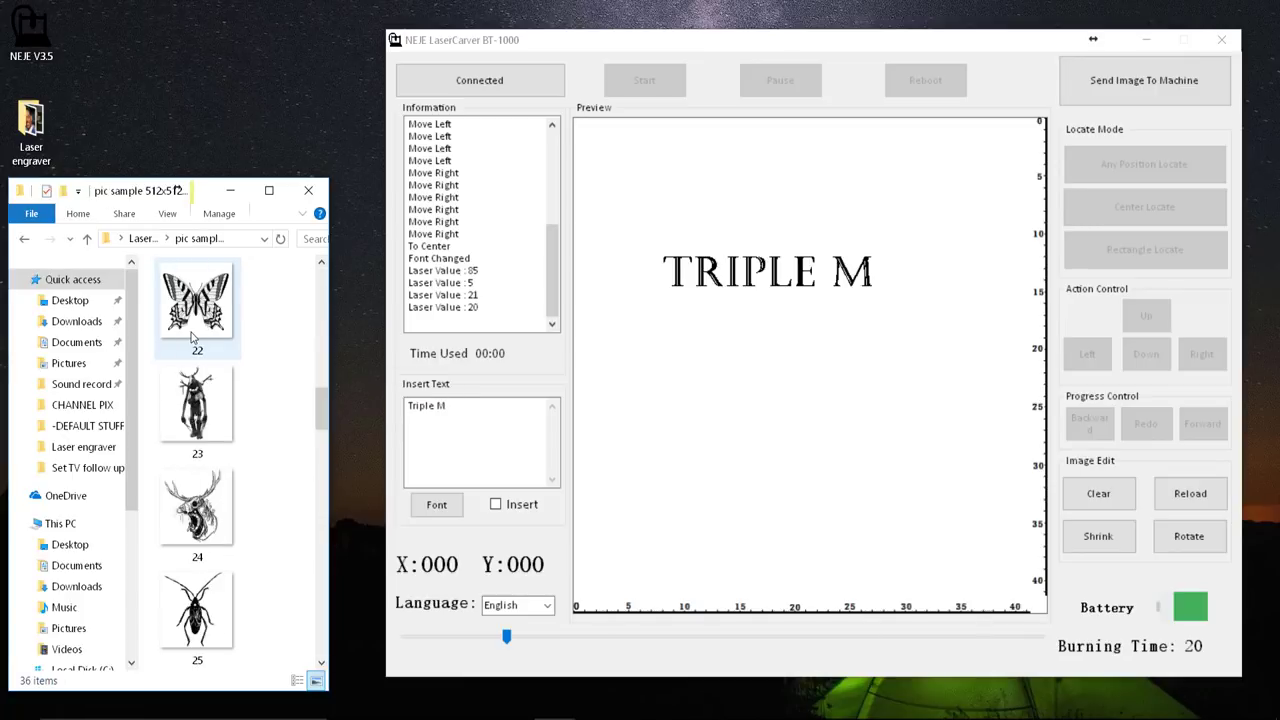
{"action": "scroll", "coordinate": [188, 381], "scroll_direction": "up", "scroll_amount": 3}
{"action": "scroll", "coordinate": [186, 390], "scroll_direction": "down", "scroll_amount": 3}
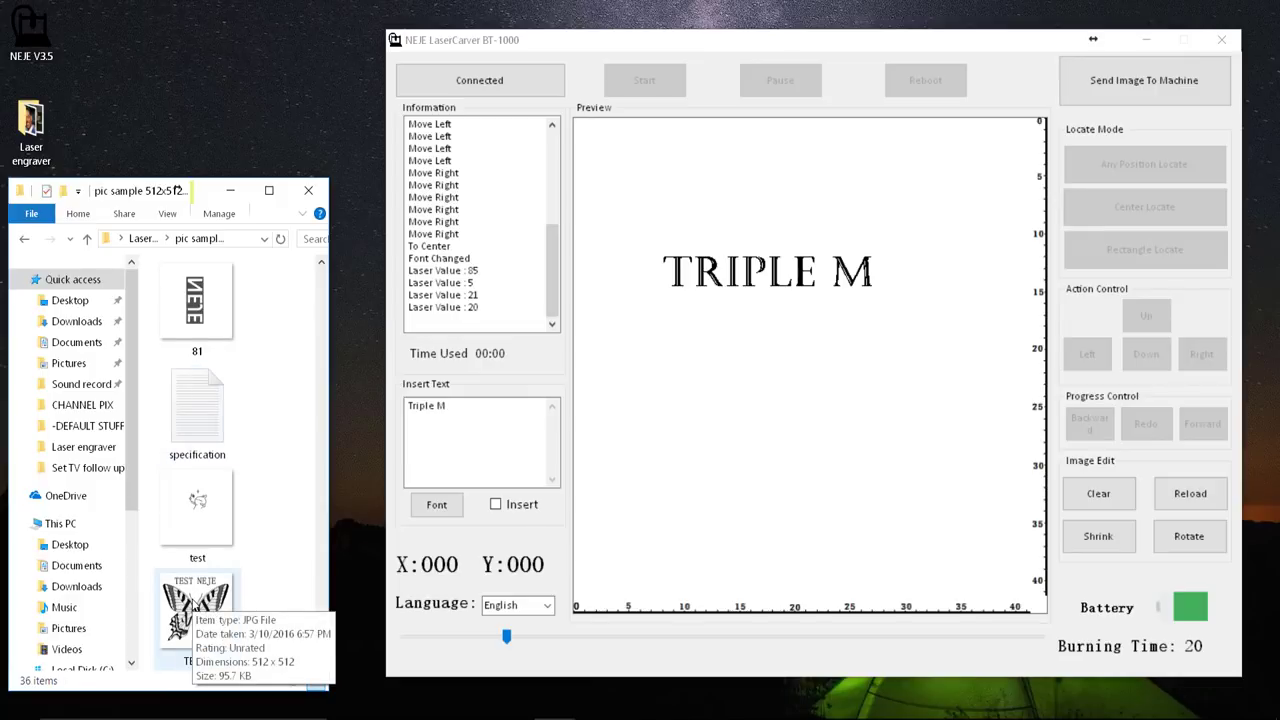
{"action": "left_click_drag", "start_coordinate": [195, 612], "coordinate": [575, 268]}
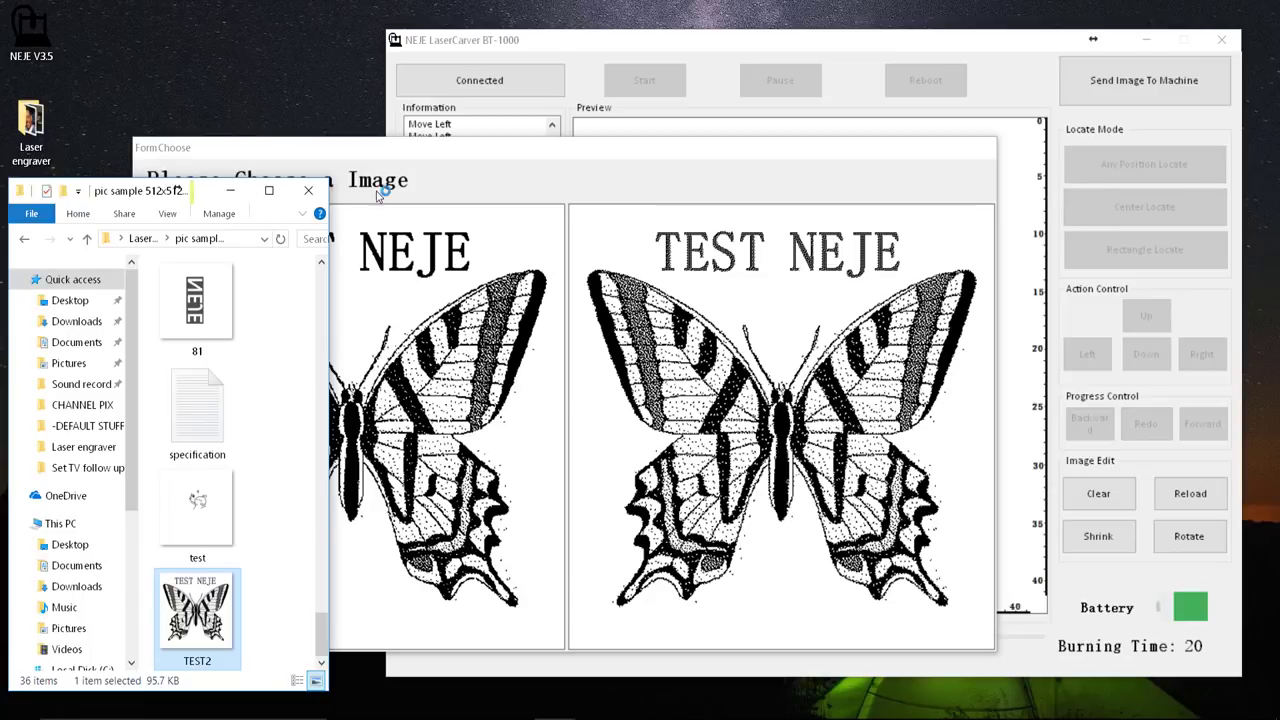
{"action": "left_click", "coordinate": [575, 162]}
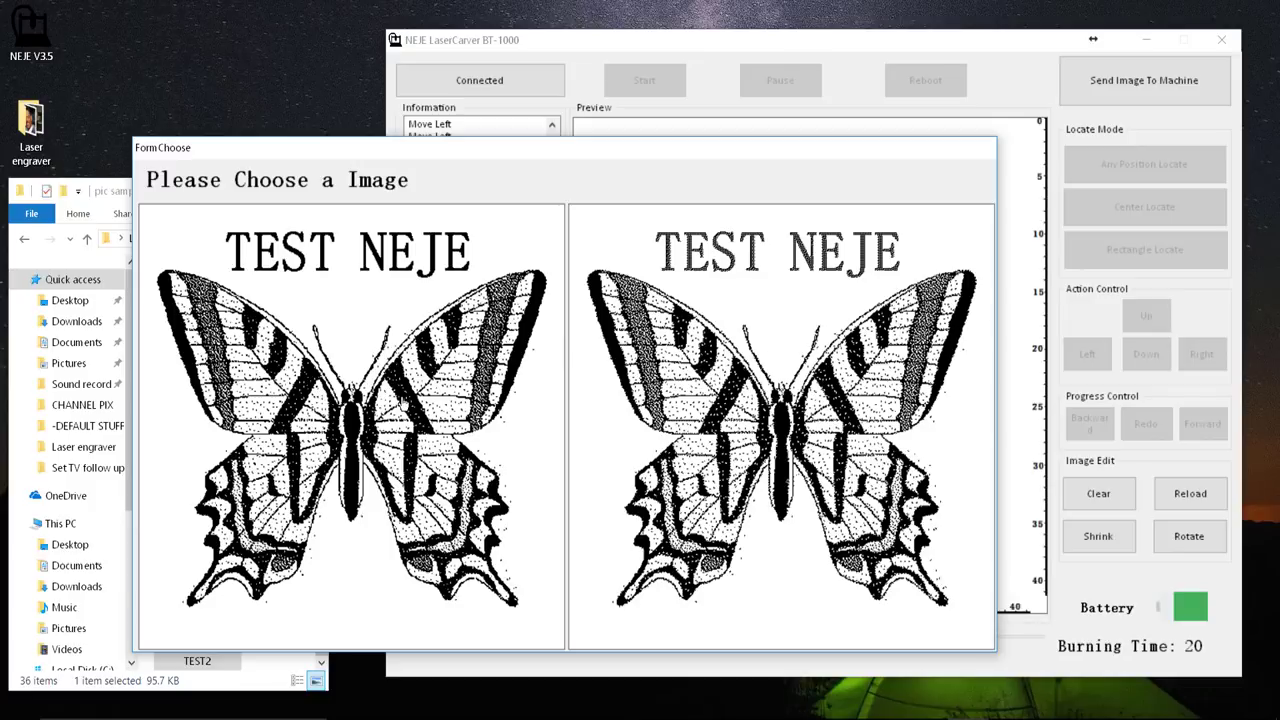
{"action": "left_click", "coordinate": [322, 322]}
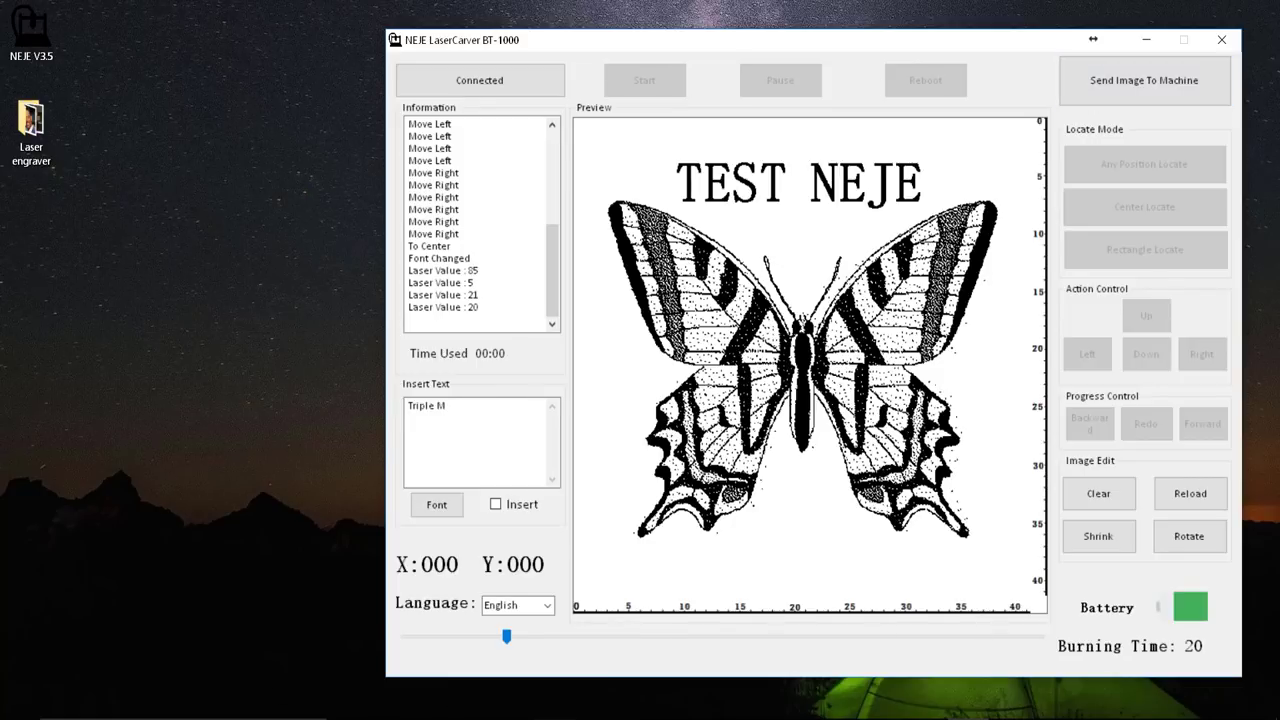
- Bring the File Explorer window back and return to the Laser engraver folder to browse its pictures
{"action": "mouse_move", "coordinate": [620, 700]}
{"action": "left_click", "coordinate": [744, 662]}
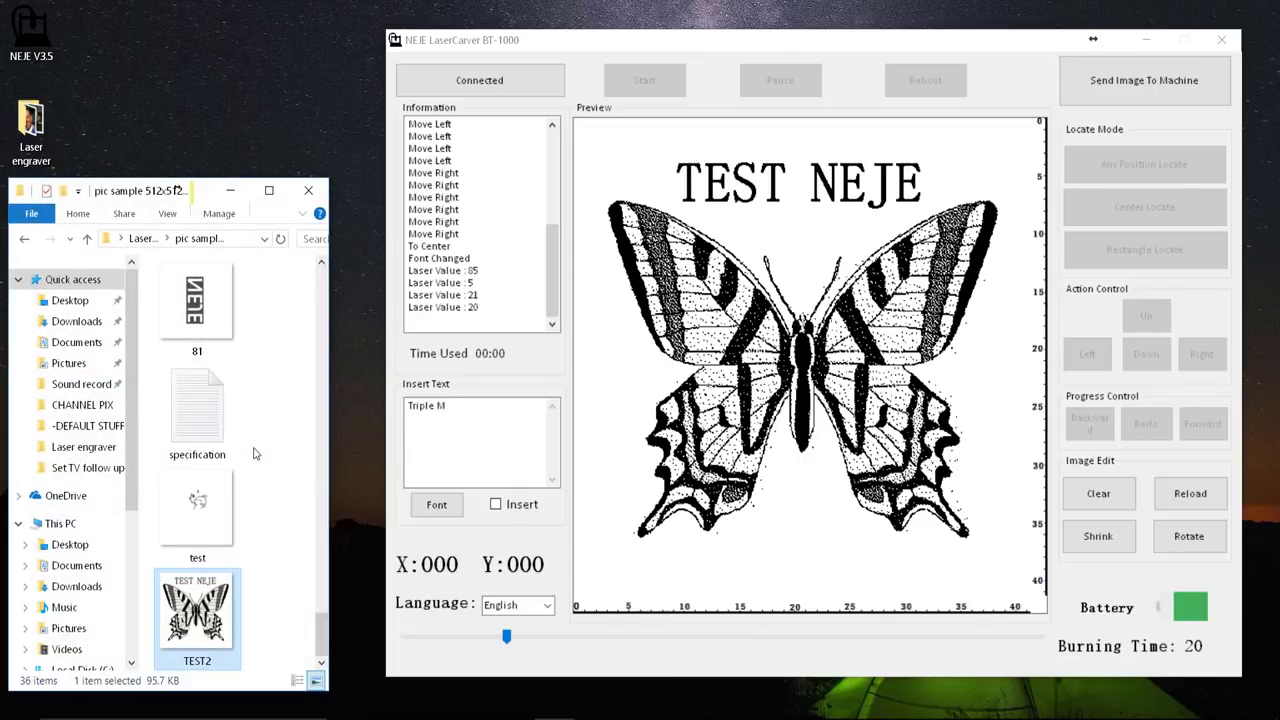
{"action": "left_click", "coordinate": [87, 238]}
{"action": "scroll", "coordinate": [170, 430], "scroll_direction": "down", "scroll_amount": 1}
{"action": "scroll", "coordinate": [168, 430], "scroll_direction": "up", "scroll_amount": 1}
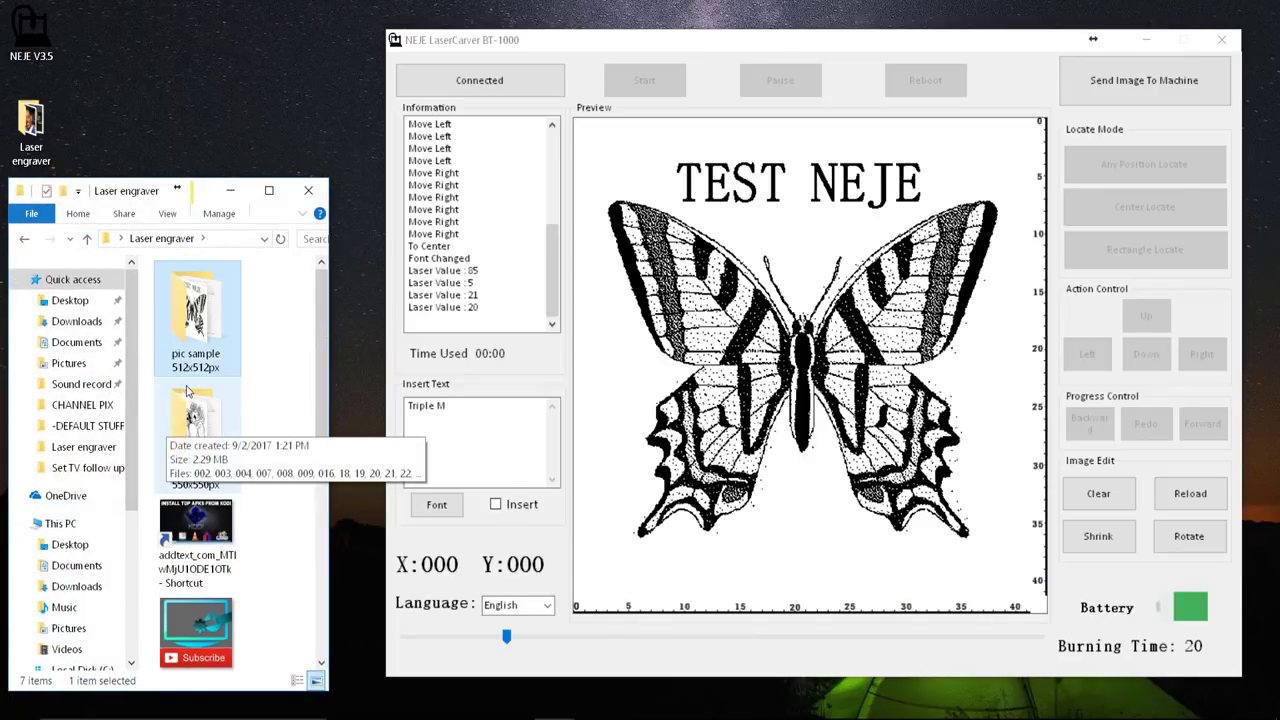